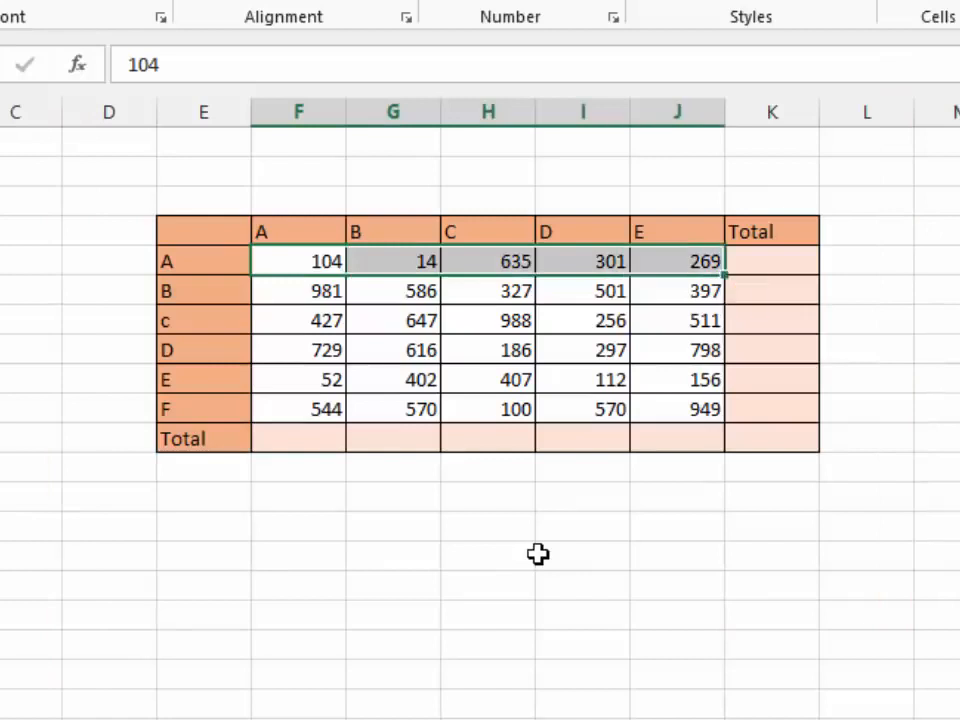
Fill the table's Total row and Total column with AutoSum over the whole block from columns F to K
{"action": "key", "text": "ctrl+shift+Down"}
{"action": "key", "text": "ctrl+shift+End"}
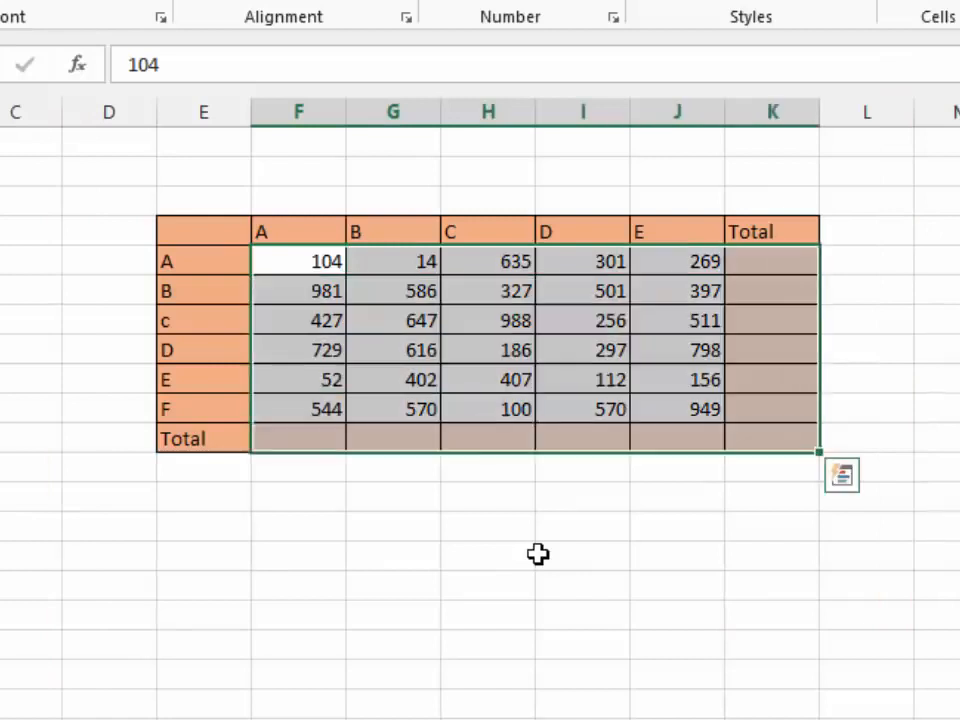
{"action": "key", "text": "alt+equal"}
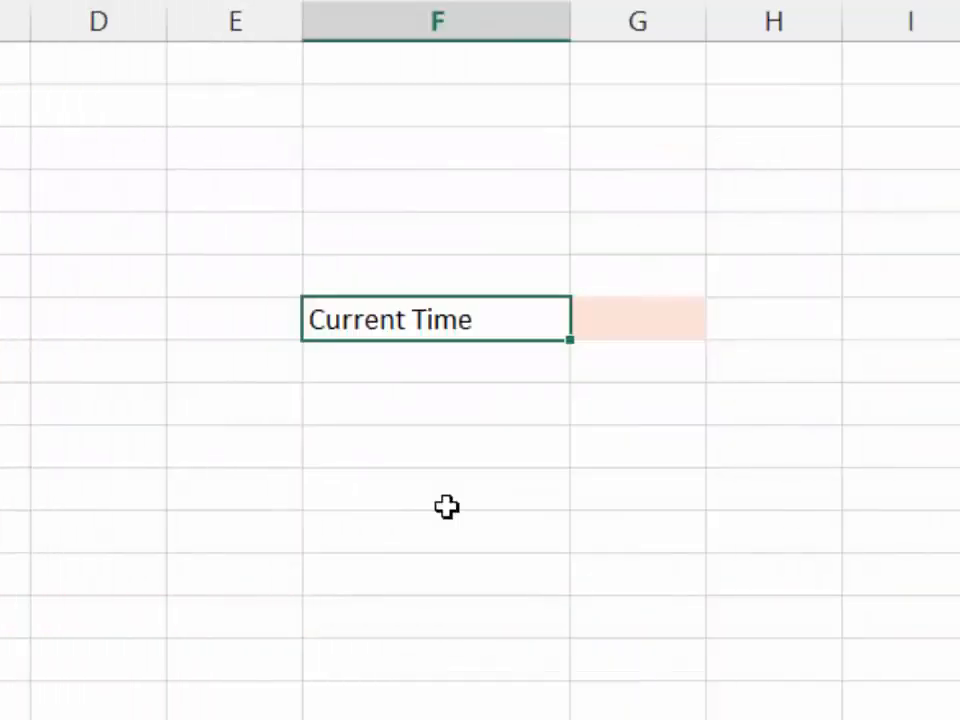
Insert the current time as a fixed value in the shaded cell beside "Current Time"
{"action": "key", "text": "Tab"}
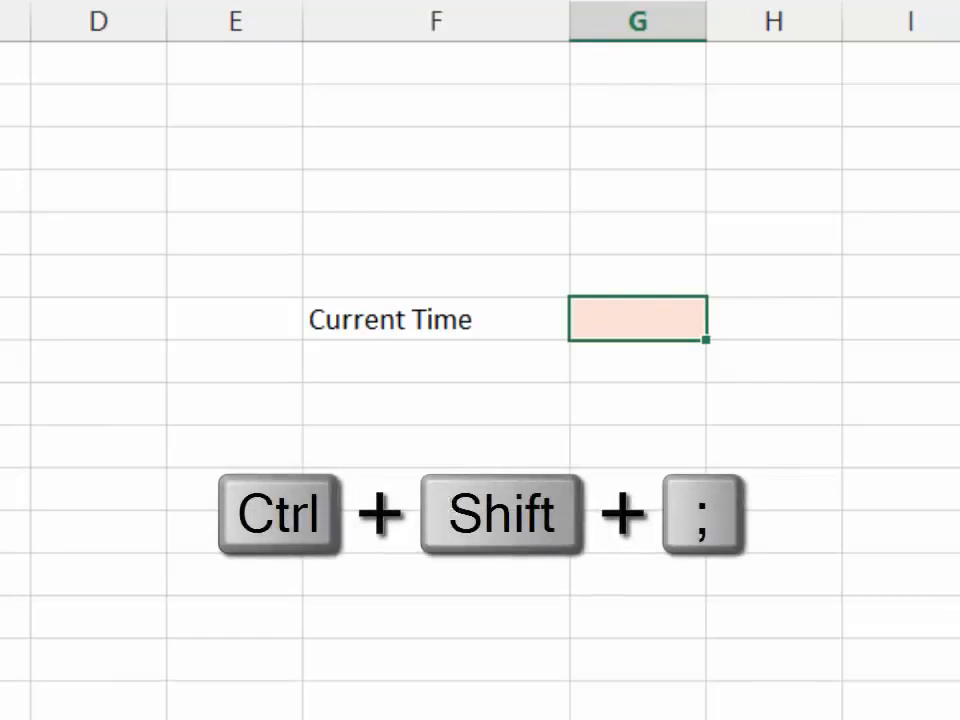
{"action": "key", "text": "ctrl+shift+semicolon"}
{"action": "key", "text": "Return"}
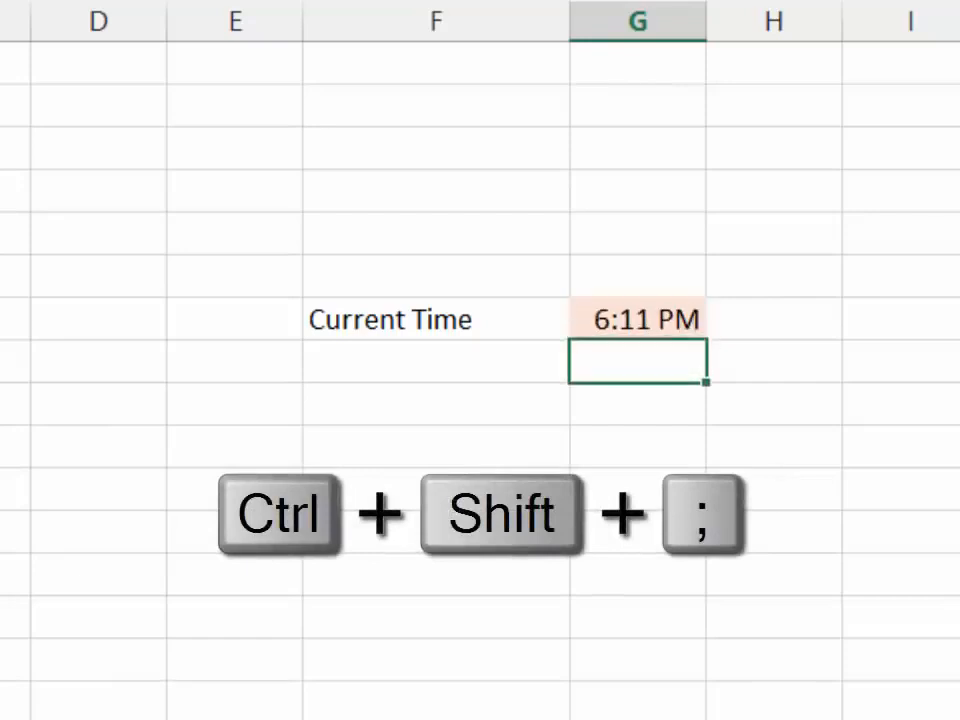
{"action": "left_click", "coordinate": [637, 319]}
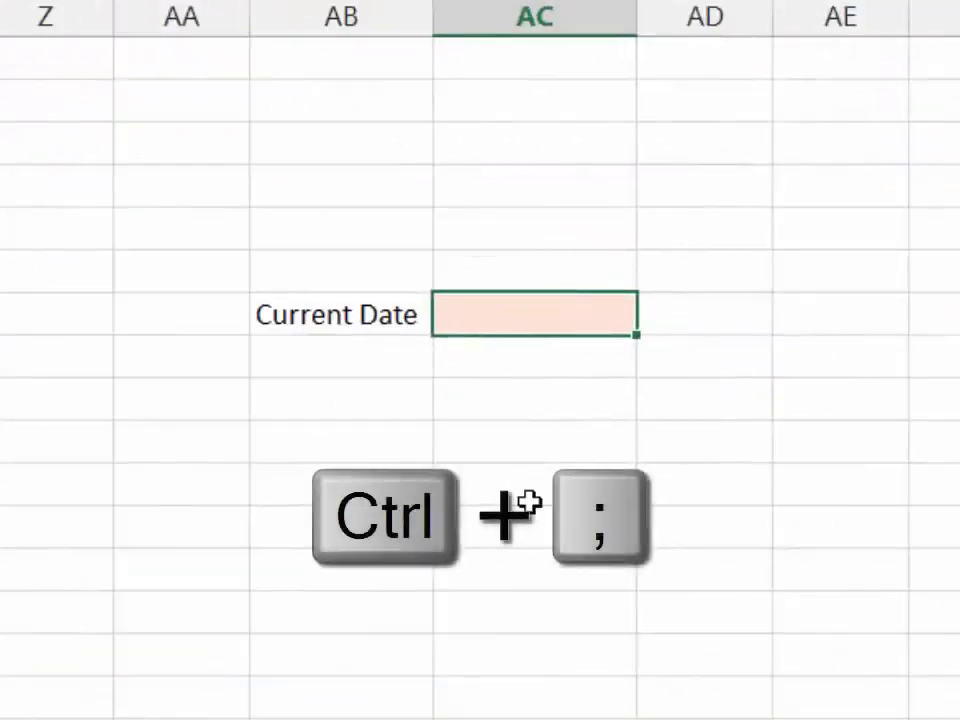
Insert the current date as a fixed value in the shaded cell beside "Current Date"
{"action": "key", "text": "ctrl+semicolon"}
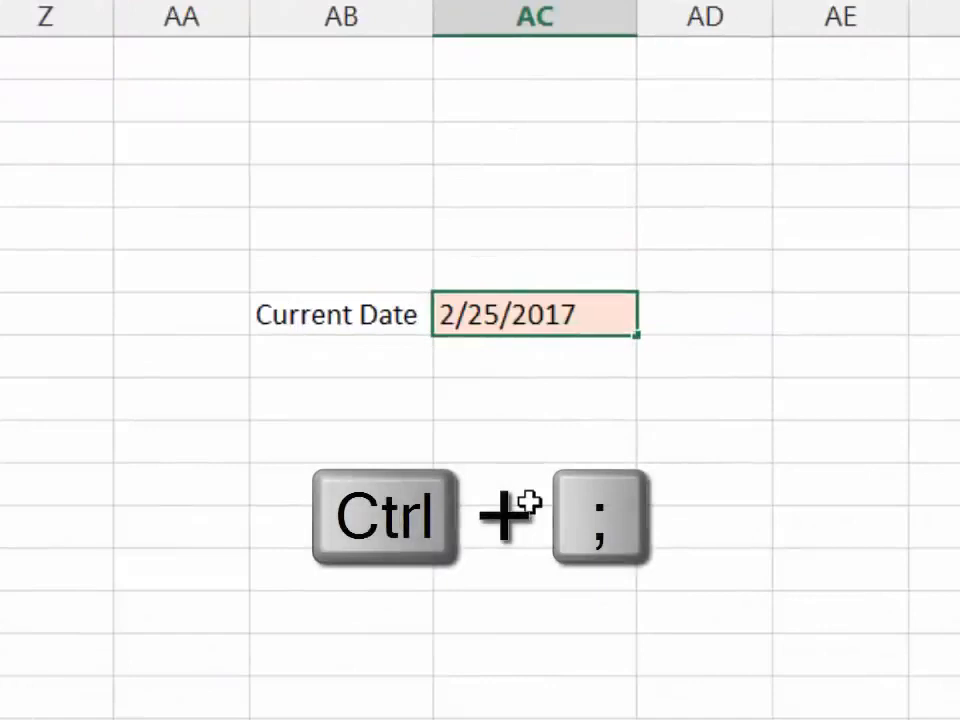
{"action": "key", "text": "Return"}
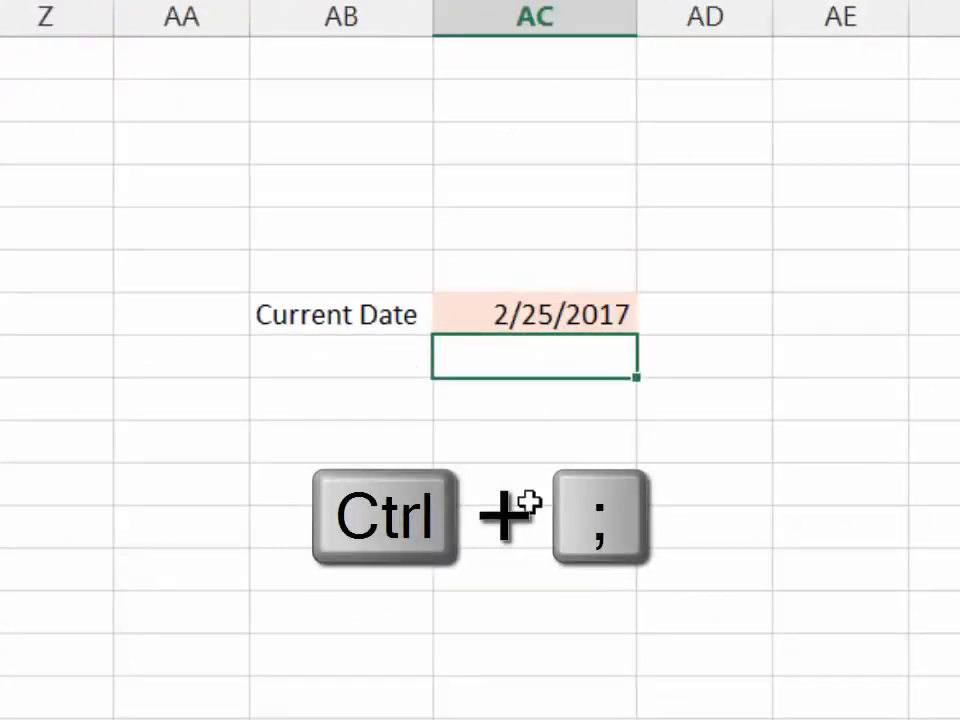
{"action": "key", "text": "Up"}
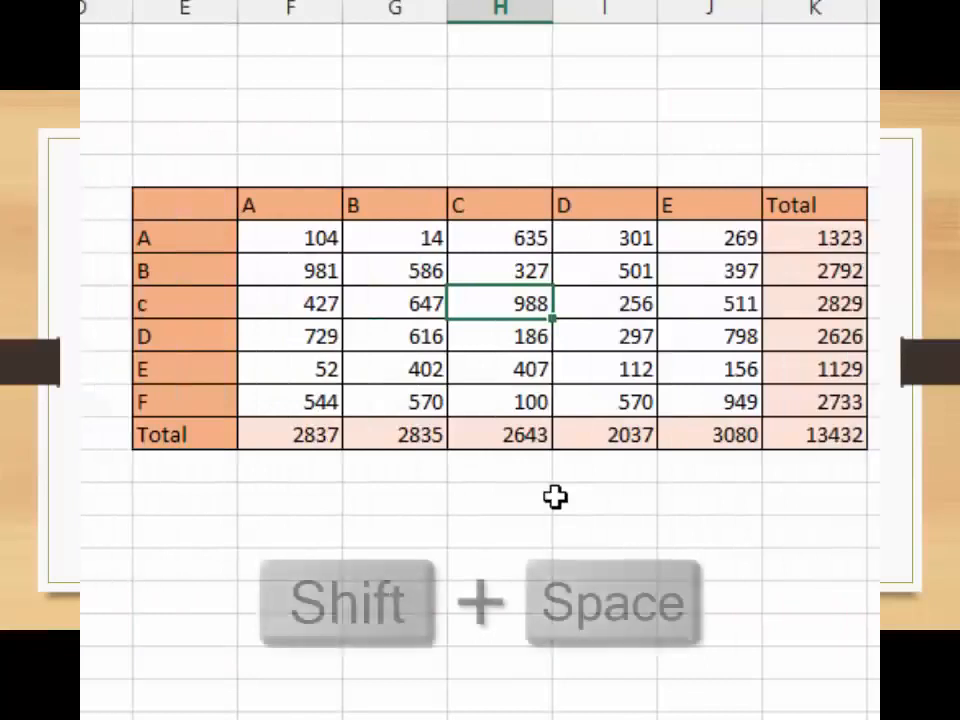
Select the entire worksheet row of table row c, and after it the entire row of table row E
{"action": "key", "text": "shift+space"}
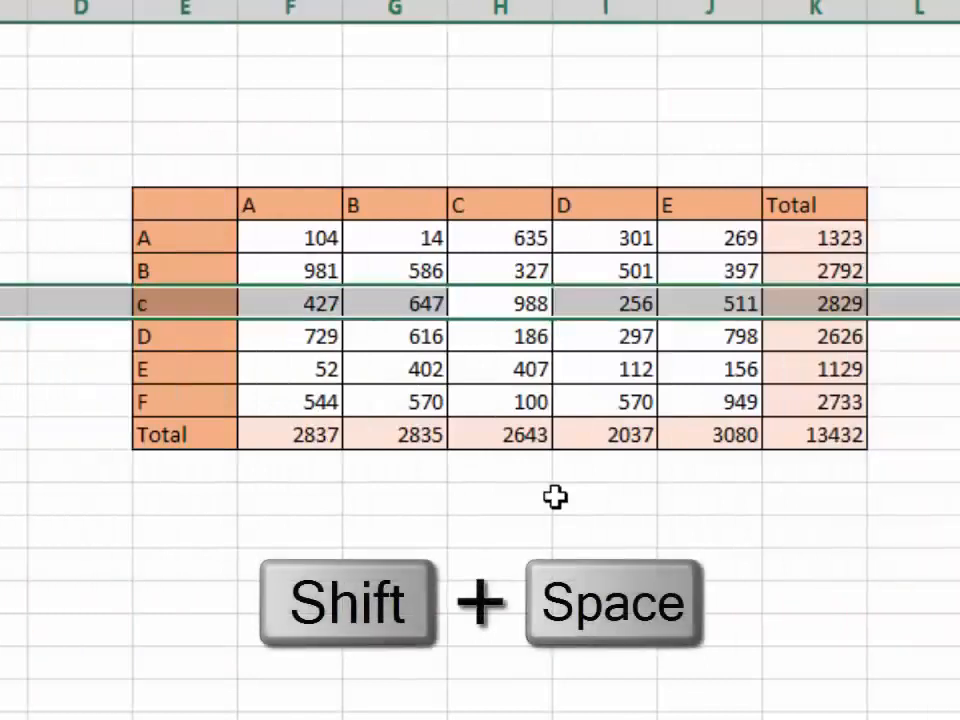
{"action": "key", "text": "Down"}
{"action": "key", "text": "Left"}
{"action": "key", "text": "Left"}
{"action": "key", "text": "Down"}
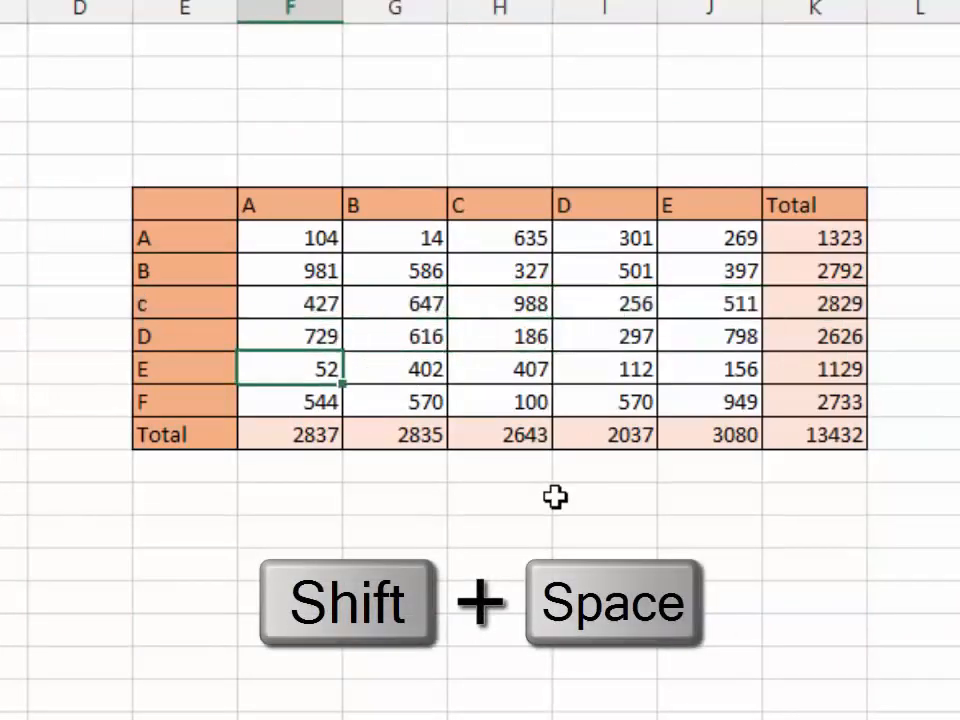
{"action": "key", "text": "shift+space"}
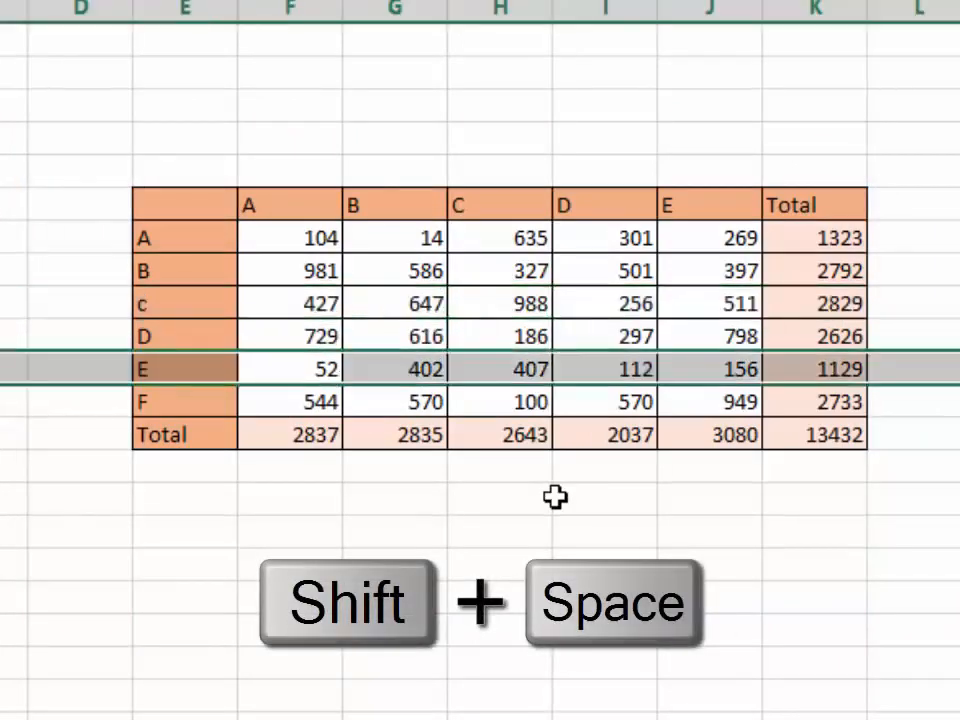
{"action": "key", "text": "Right"}
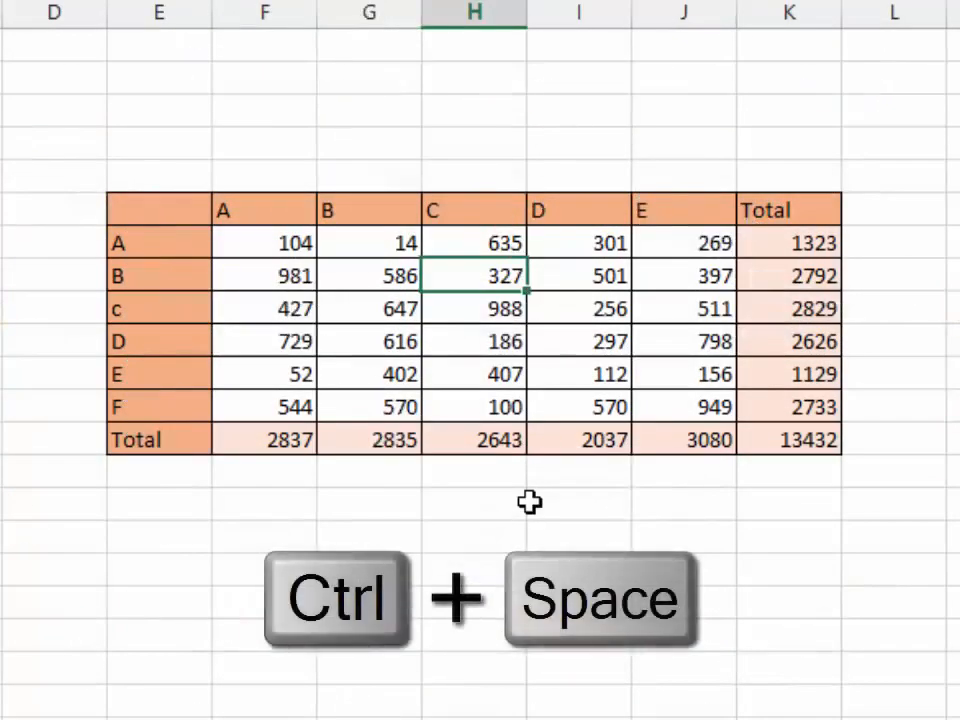
Select the entire column H, and after it another whole column farther along the table
{"action": "key", "text": "ctrl+space"}
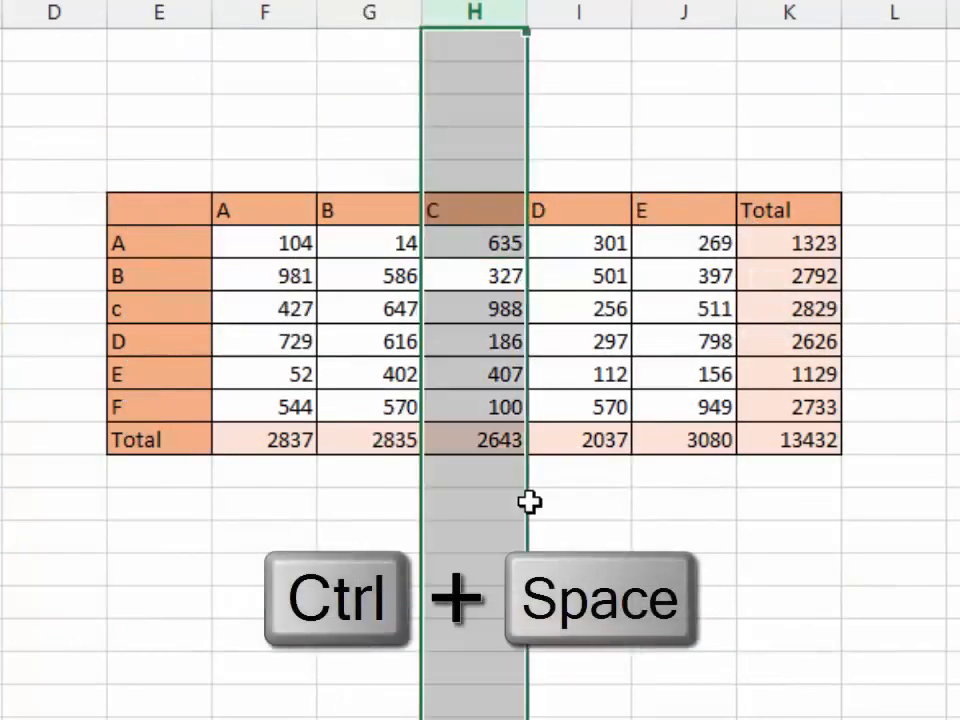
{"action": "key", "text": "Right"}
{"action": "key", "text": "Right"}
{"action": "key", "text": "Right"}
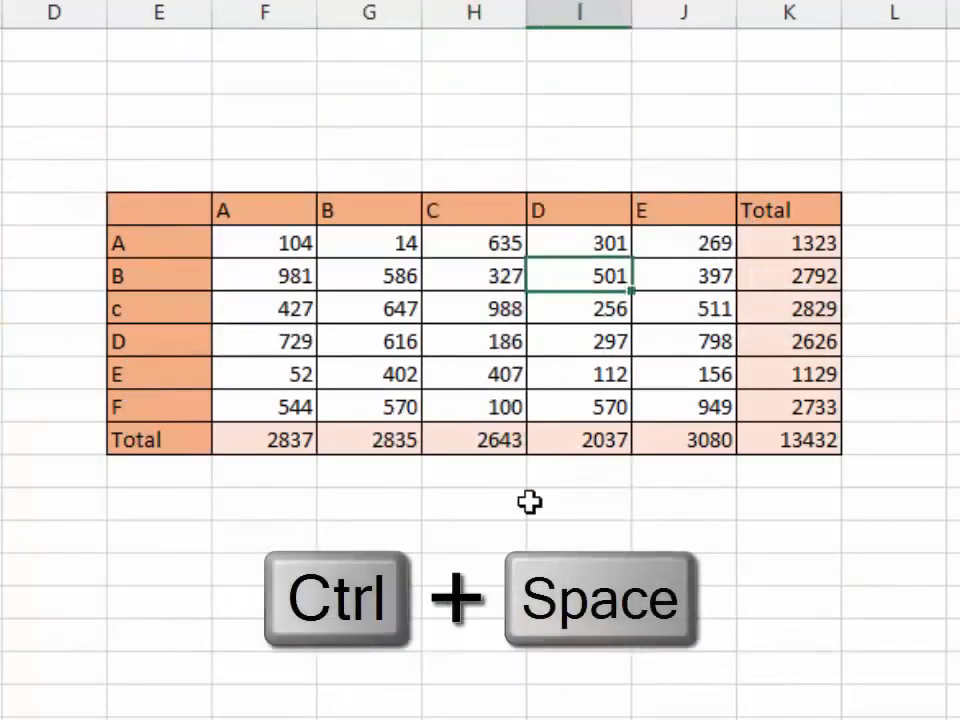
{"action": "key", "text": "ctrl+space"}
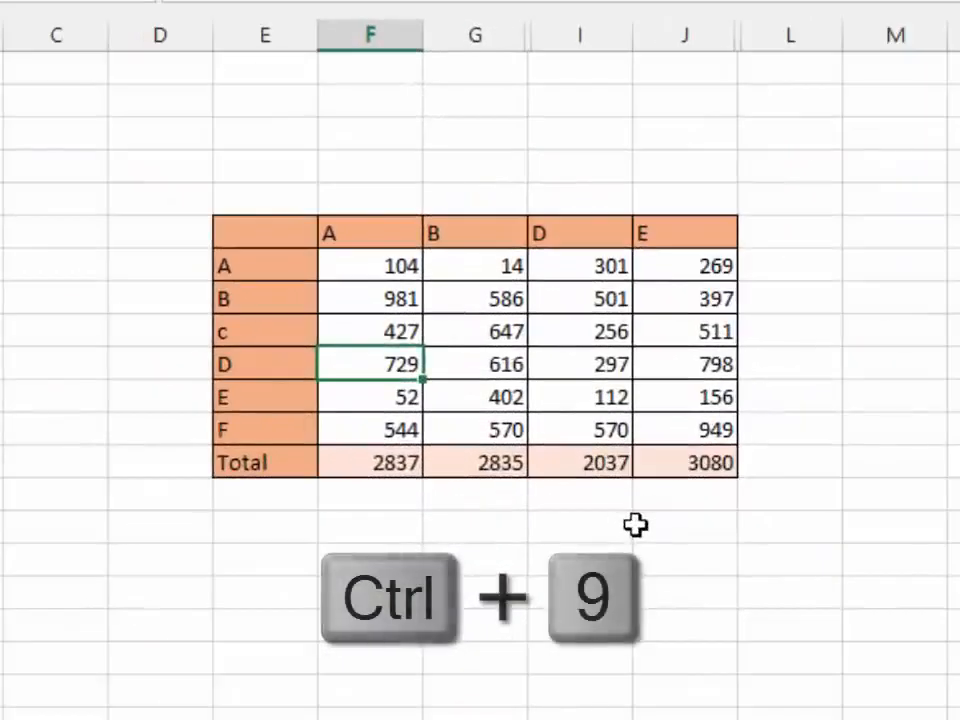
Hide the worksheet row of table row D, and hide the table's header row as well
{"action": "key", "text": "ctrl+9"}
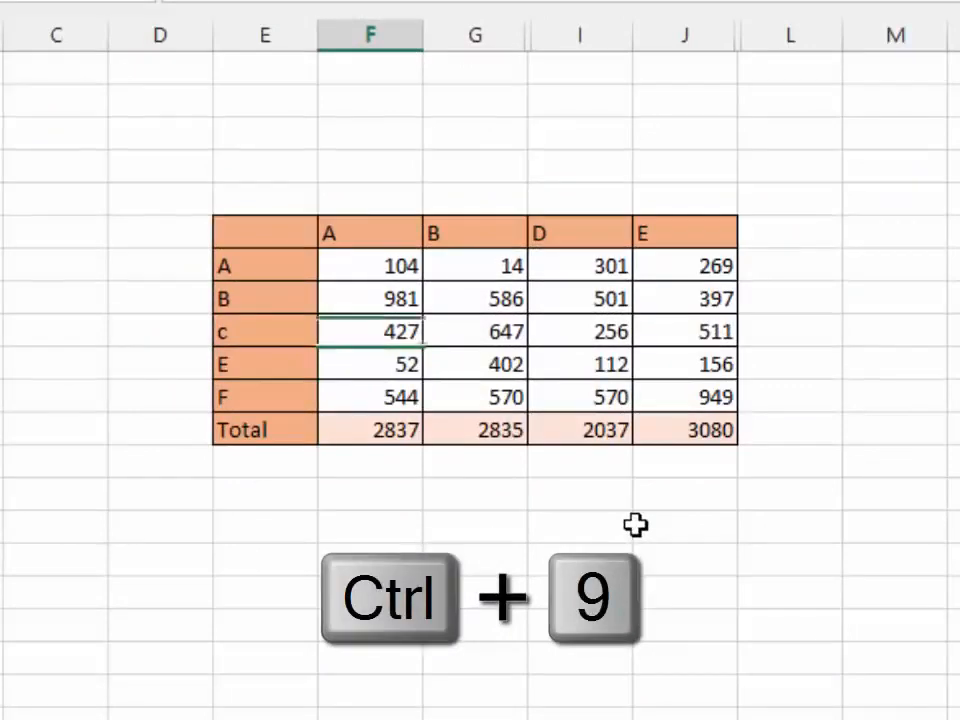
{"action": "key", "text": "Up"}
{"action": "key", "text": "Up"}
{"action": "key", "text": "Up"}
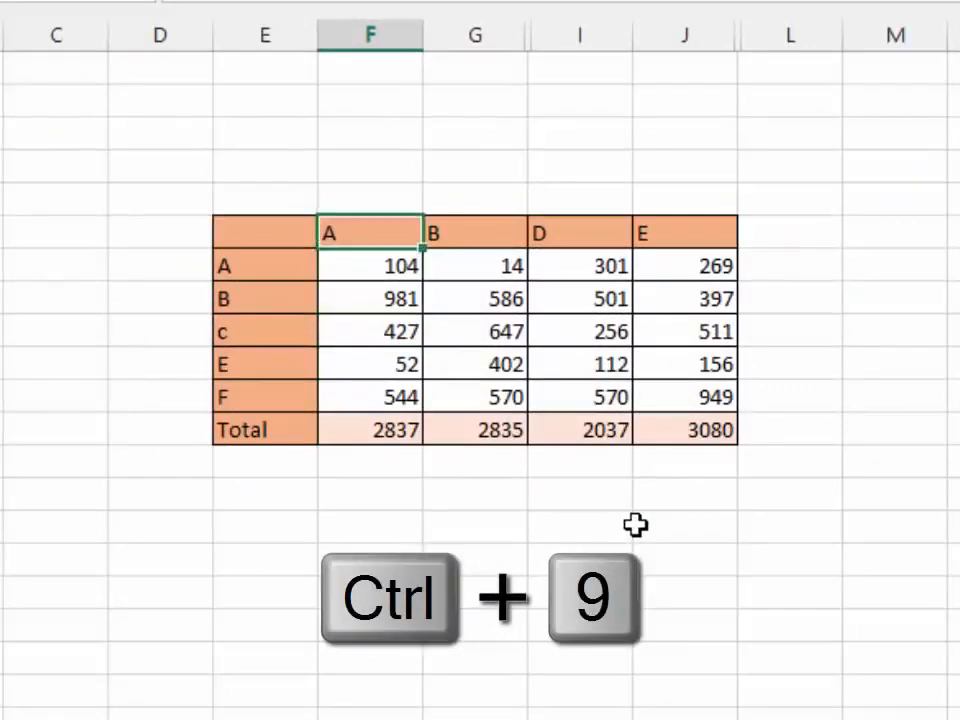
{"action": "key", "text": "ctrl+9"}
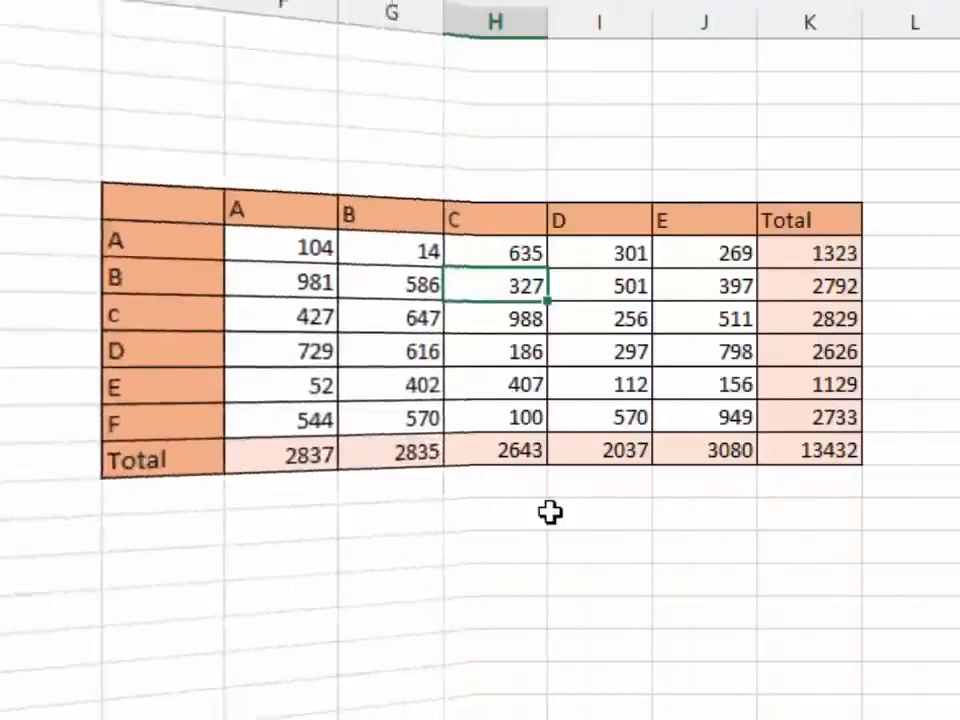
Hide column H with the table's C values, and hide the Total column K
{"action": "key", "text": "ctrl+space"}
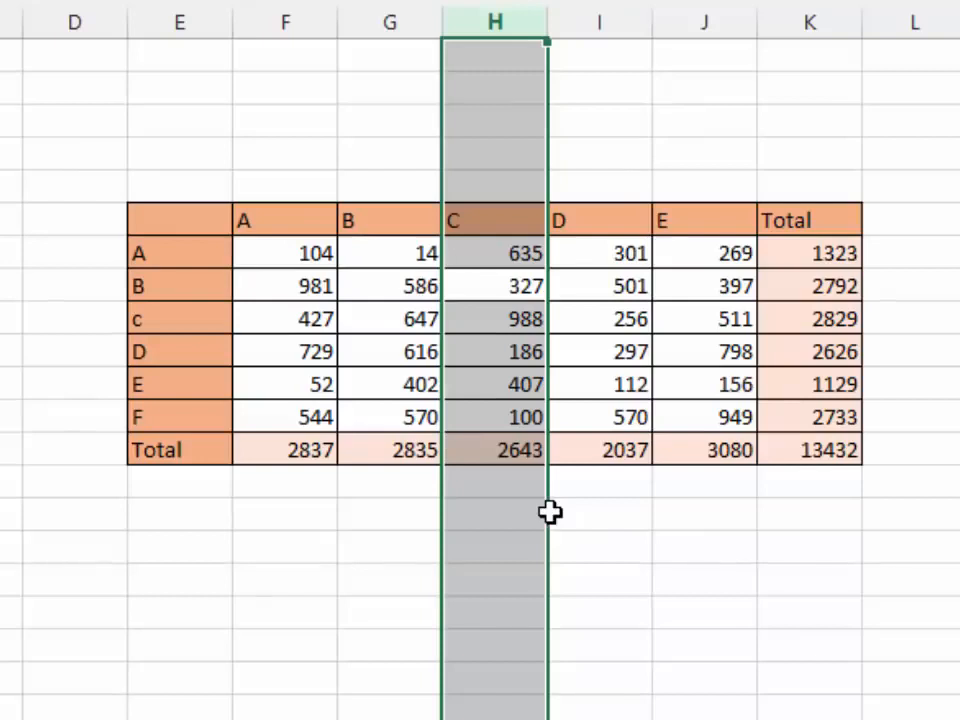
{"action": "key", "text": "ctrl+0"}
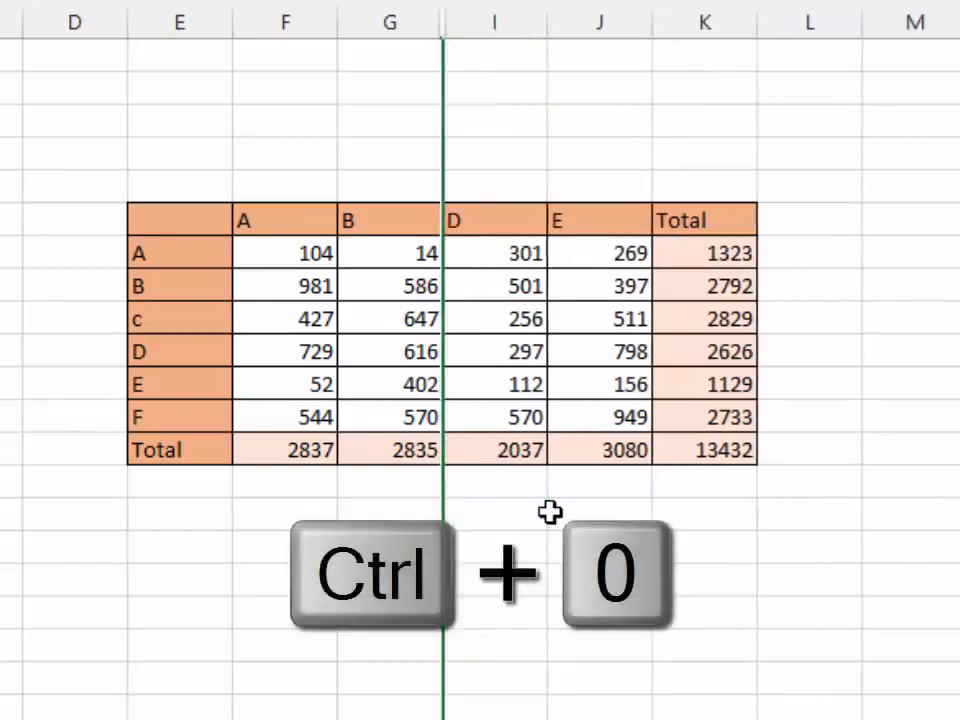
{"action": "key", "text": "Right"}
{"action": "key", "text": "Right"}
{"action": "key", "text": "Right"}
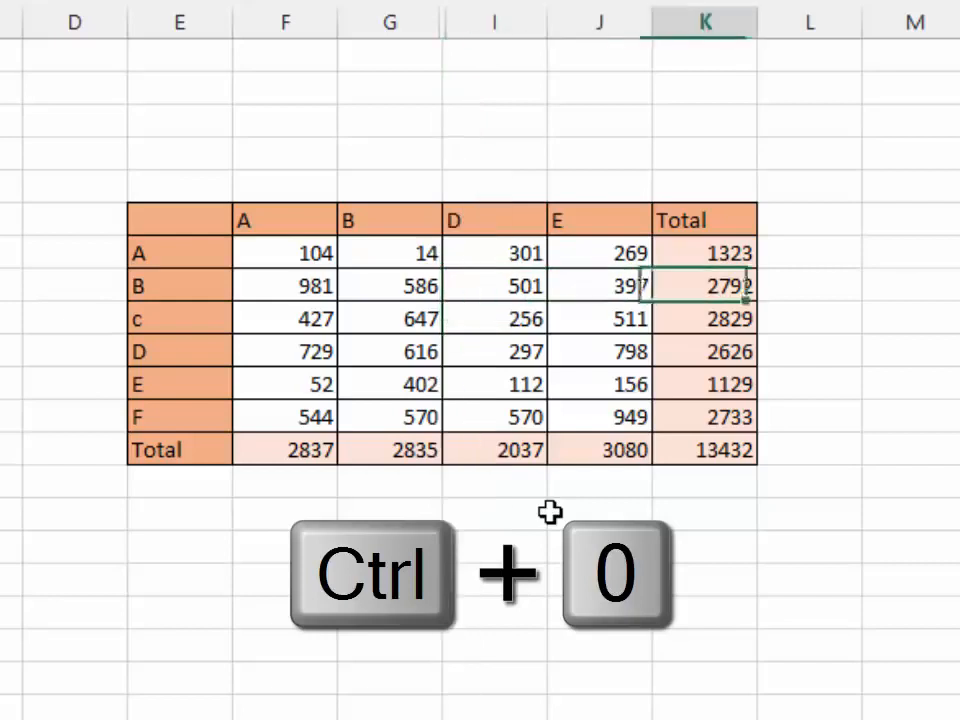
{"action": "key", "text": "ctrl+0"}
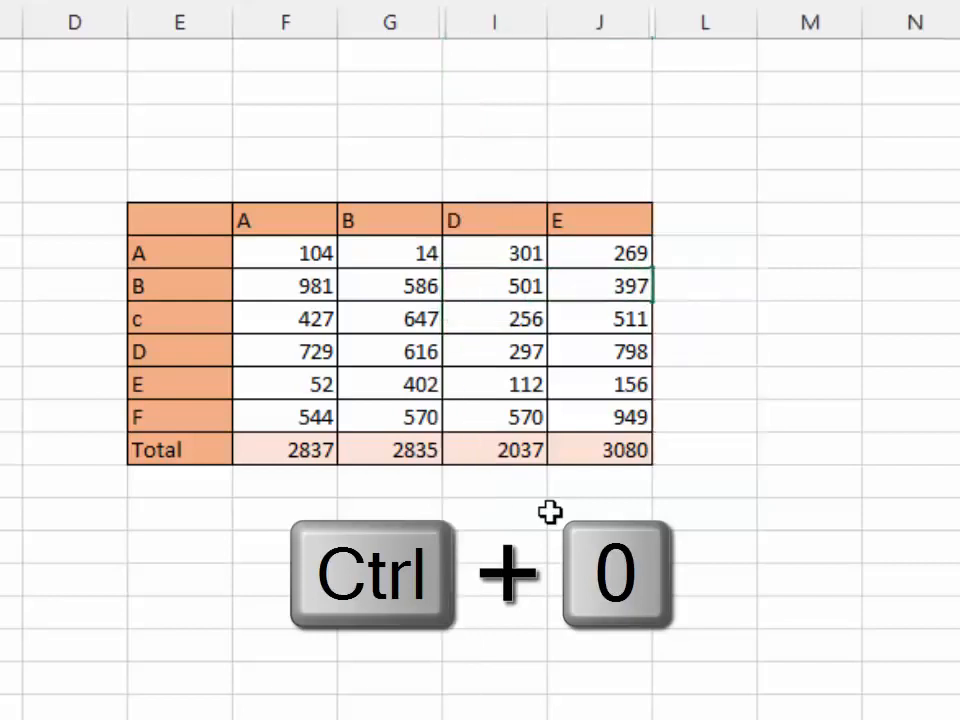
{"action": "key", "text": "Left"}
{"action": "key", "text": "Left"}
{"action": "key", "text": "Left"}
{"action": "key", "text": "Down"}
{"action": "key", "text": "Left"}
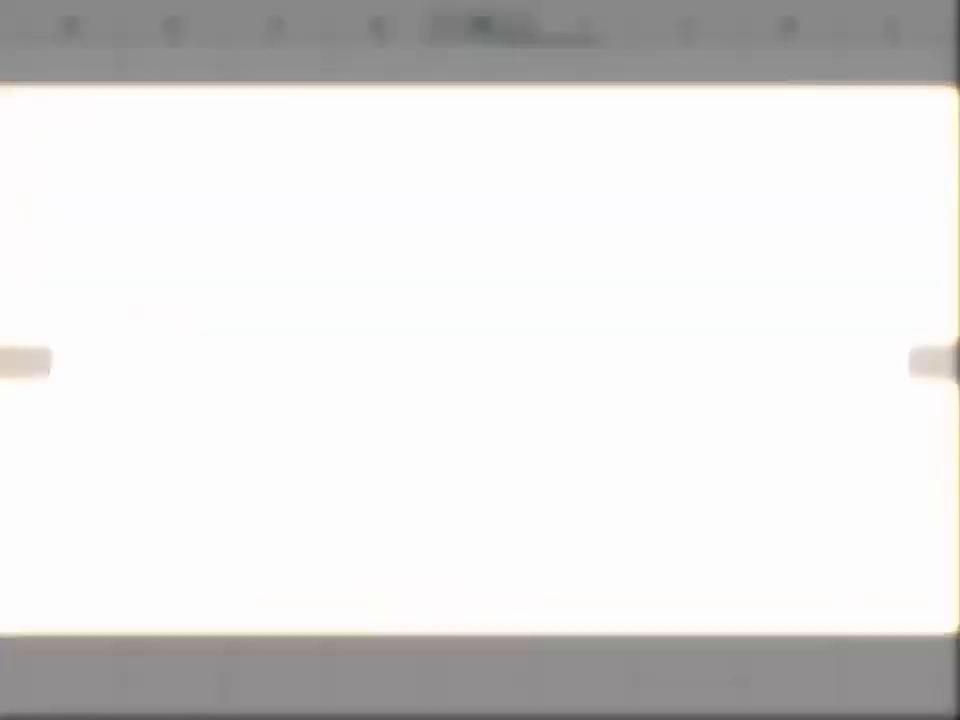
Delete the entire column H holding the table's C values
{"action": "key", "text": "ctrl+space"}
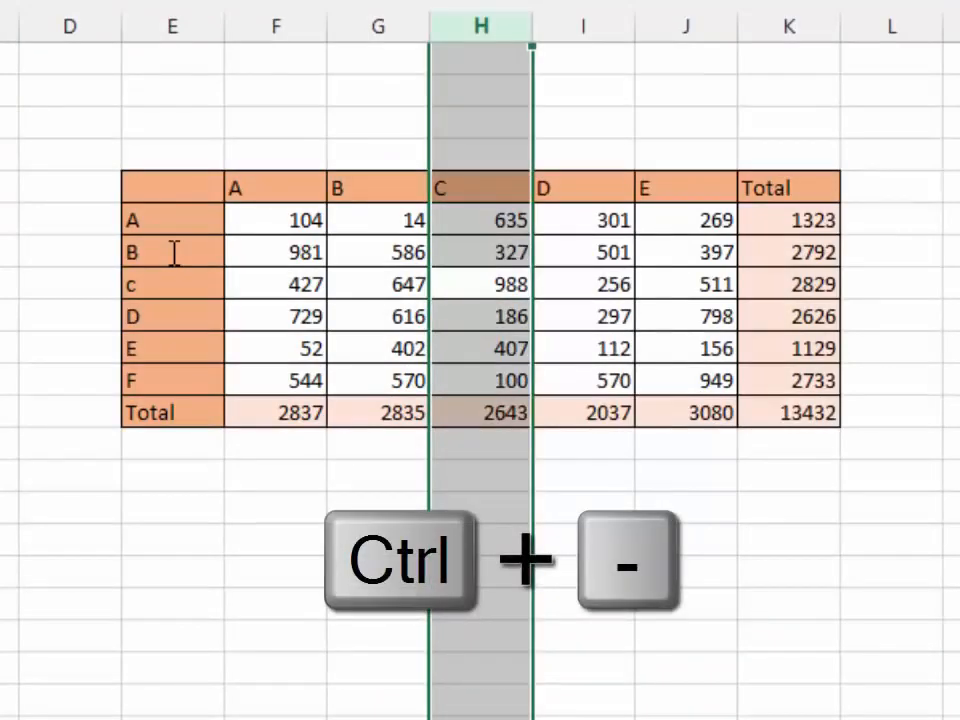
{"action": "key", "text": "ctrl+minus"}
{"action": "key", "text": "Right"}
{"action": "key", "text": "Left"}
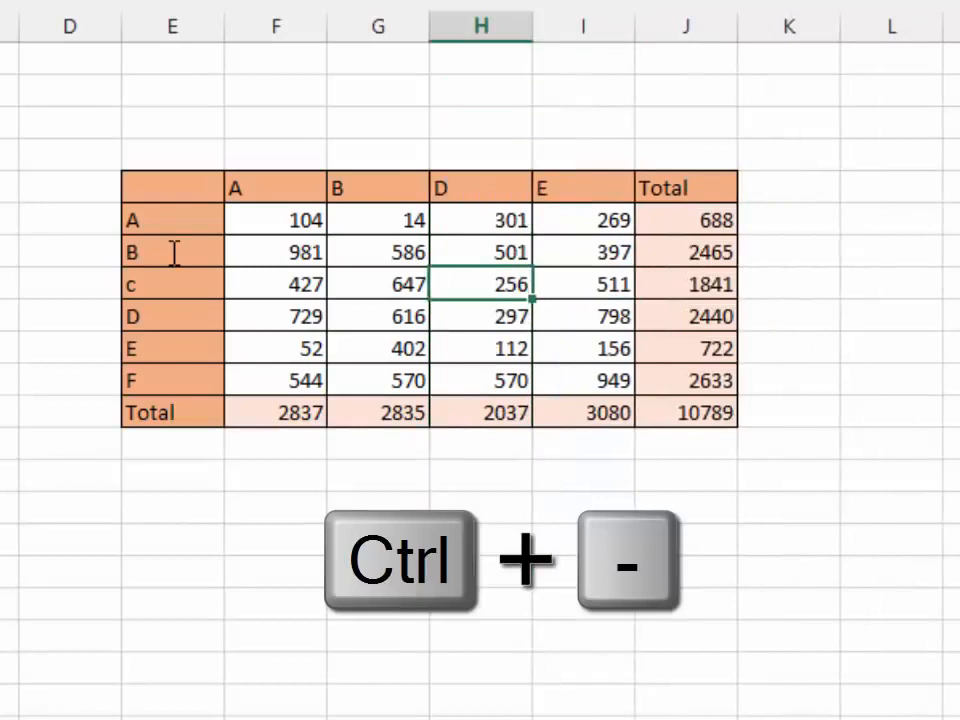
Delete the worksheet row of table row c from its cell in column H, using the Entire row option
{"action": "key", "text": "ctrl+minus"}
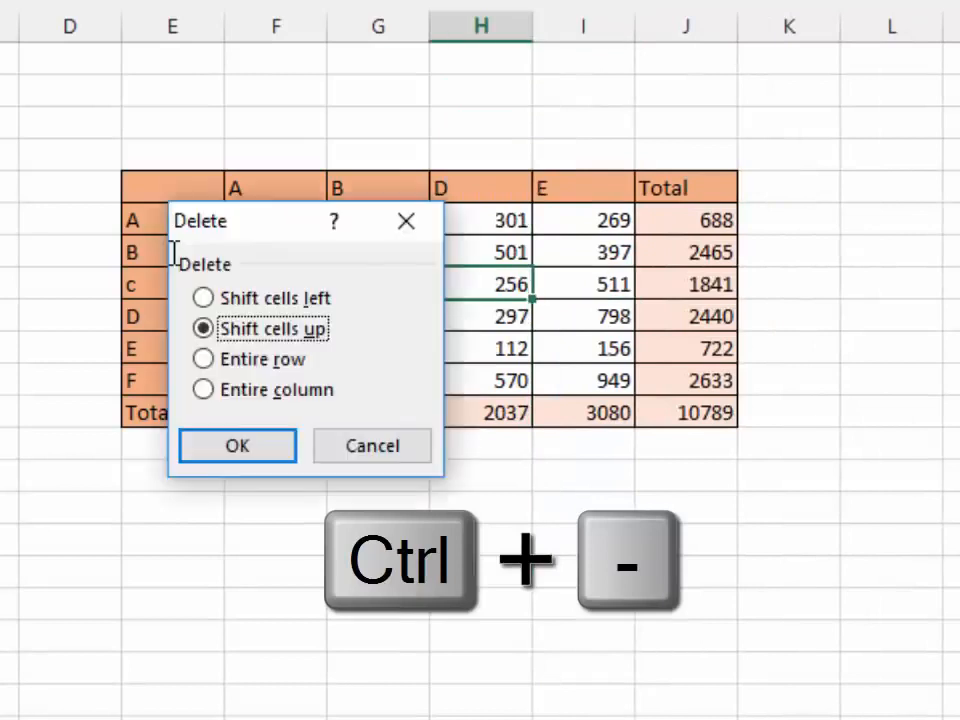
{"action": "key", "text": "Down"}
{"action": "key", "text": "Return"}
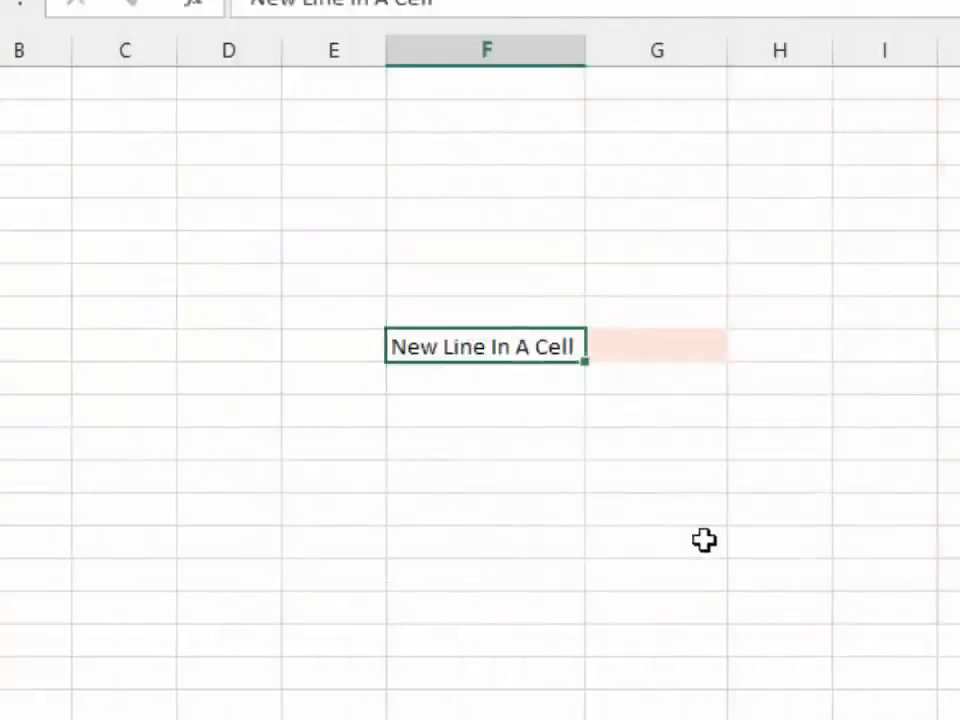
Enter three lines in the shaded cell beside "New Line In A Cell": "Hello", "I am" followed by the person's first name, and "How Are You"
{"action": "key", "text": "Right"}
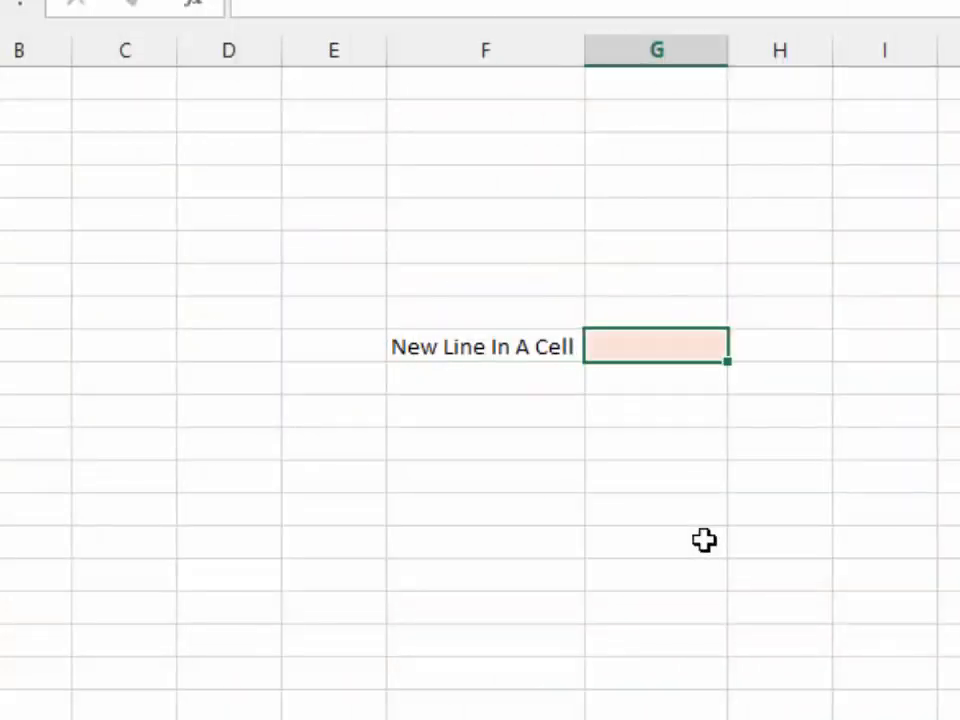
{"action": "type", "text": "Hello"}
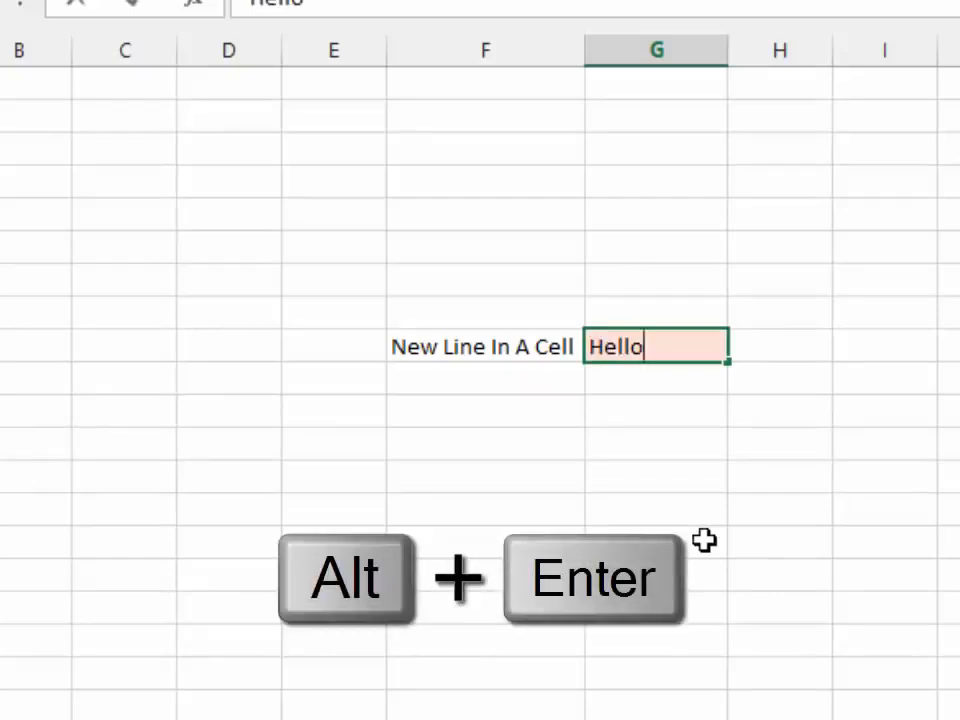
{"action": "key", "text": "alt+Return"}
{"action": "type", "text": "I"}
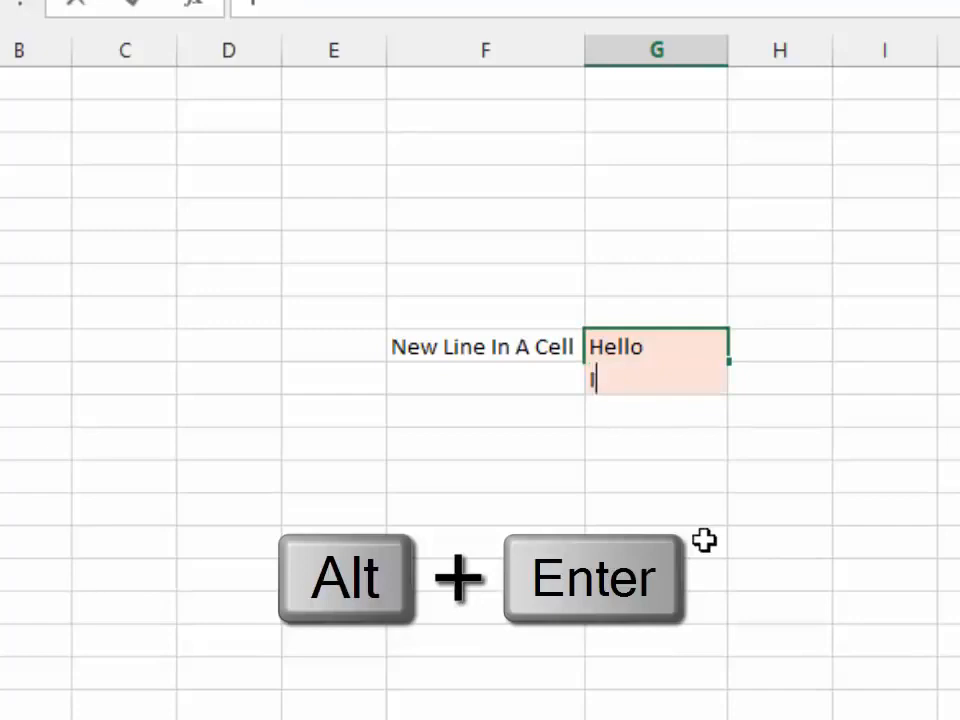
{"action": "type", "text": " am "}
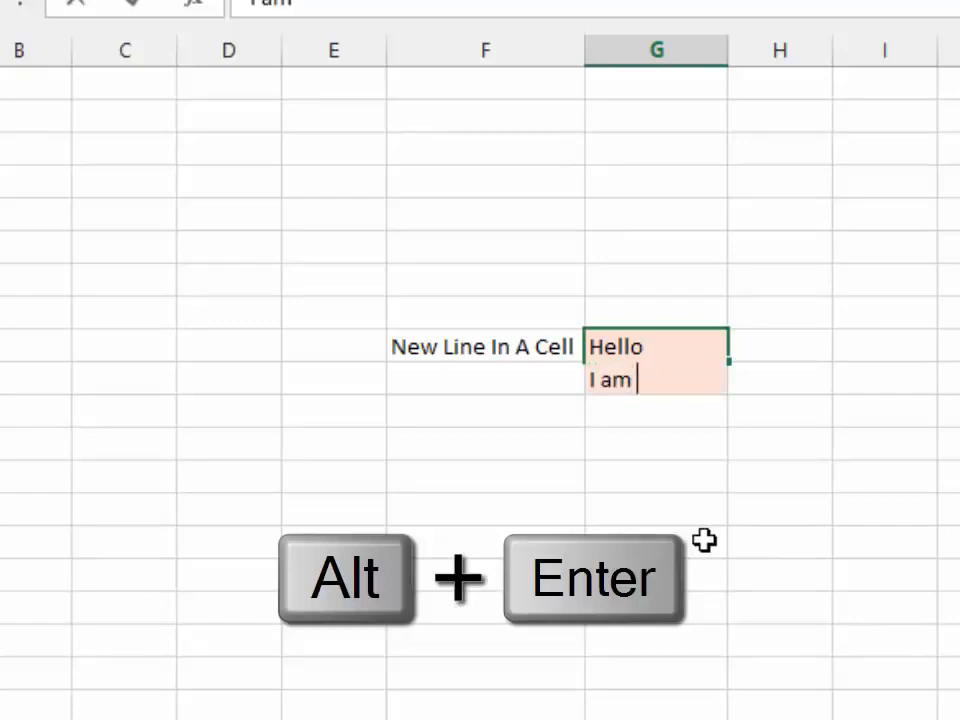
{"action": "type", "text": "Saleem"}
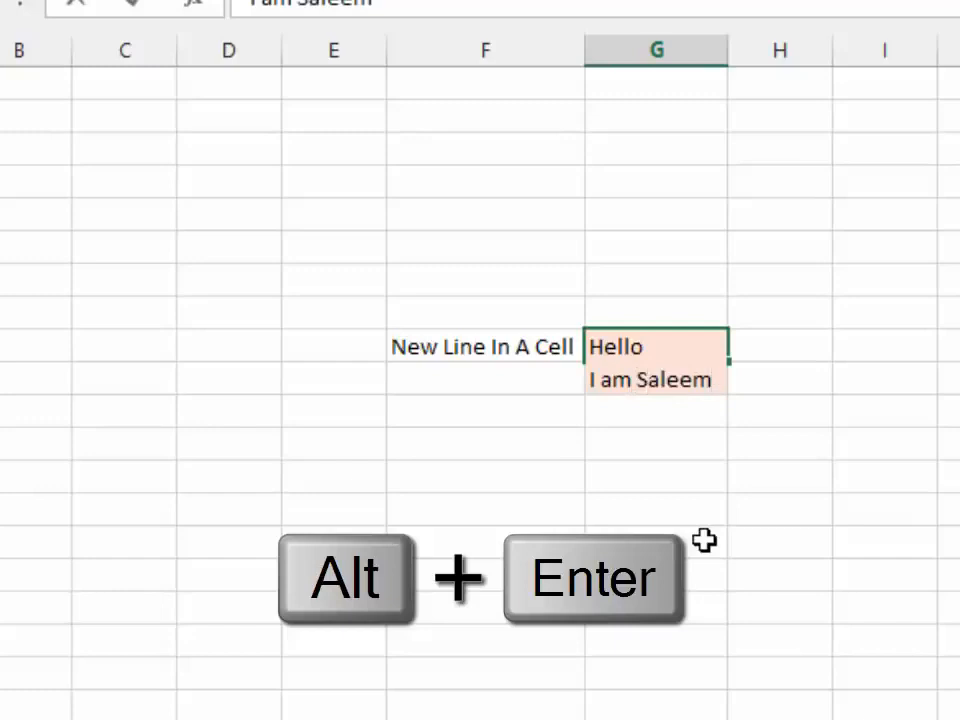
{"action": "key", "text": "alt+Return"}
{"action": "type", "text": "How Ar"}
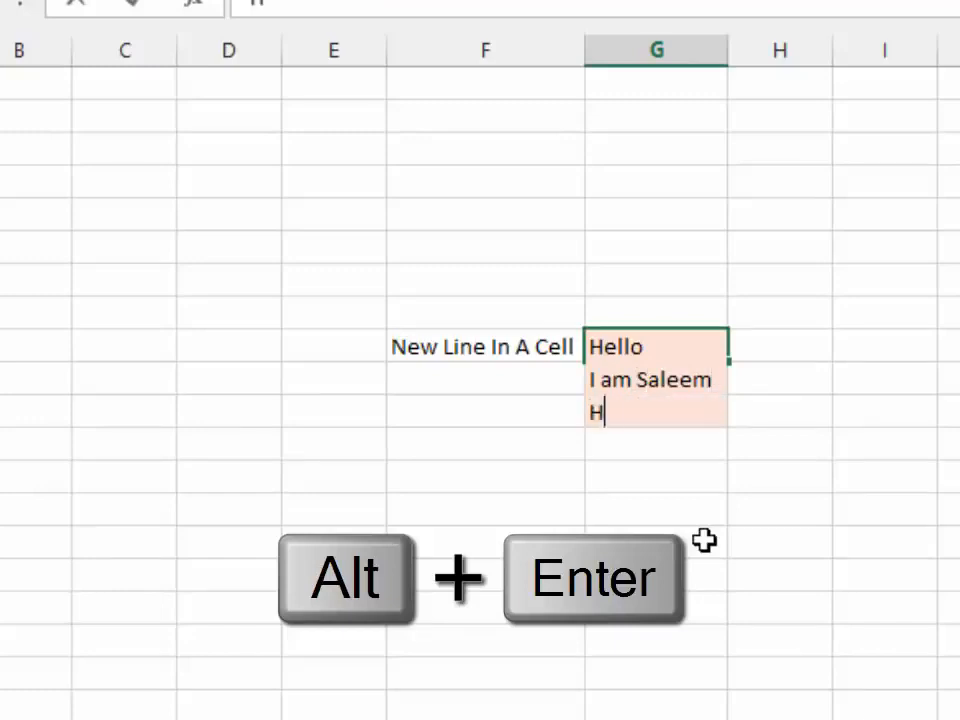
{"action": "type", "text": "e You"}
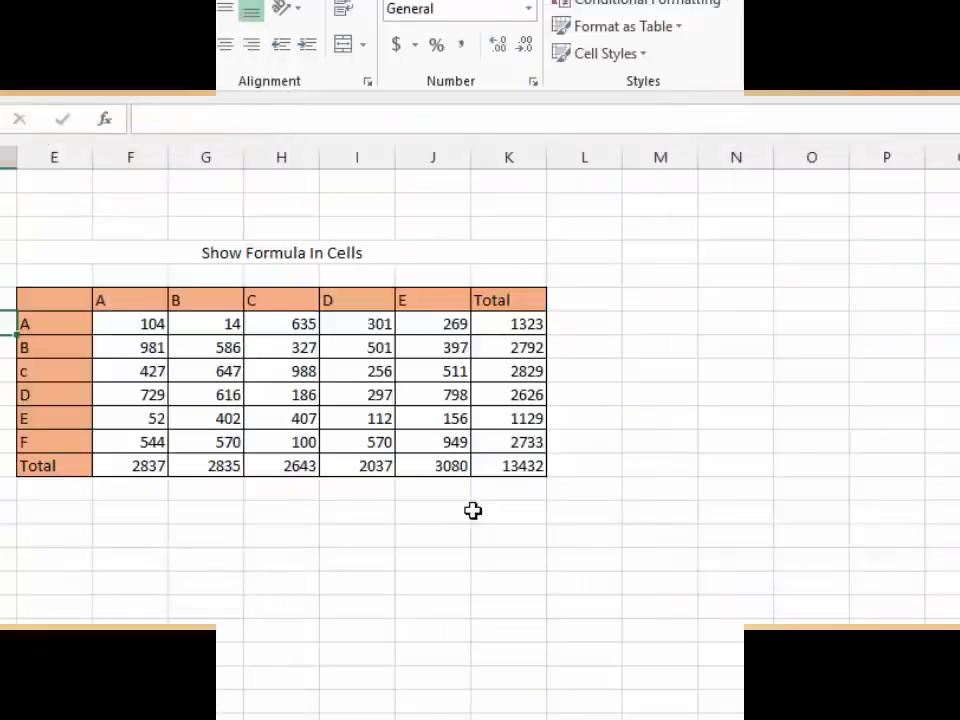
{"action": "key", "text": "Left"}
{"action": "key", "text": "Left"}
{"action": "key", "text": "Left"}
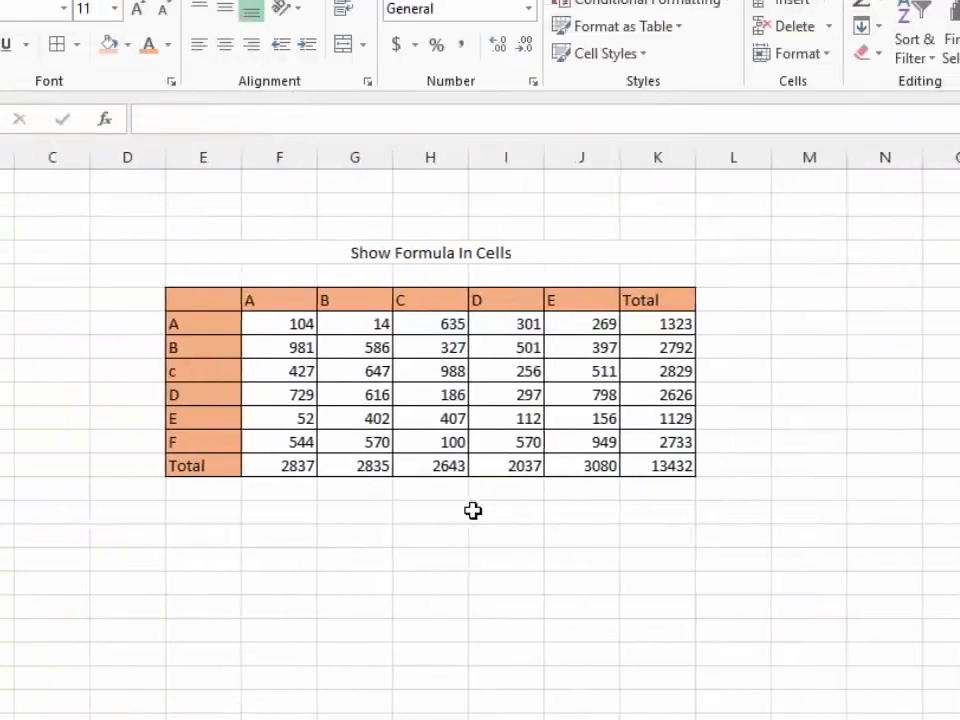
Show the formulas in the cells of the "Show Formula In Cells" table, look along its row A, and switch back to values
{"action": "key", "text": "Right"}
{"action": "key", "text": "Right"}
{"action": "key", "text": "Right"}
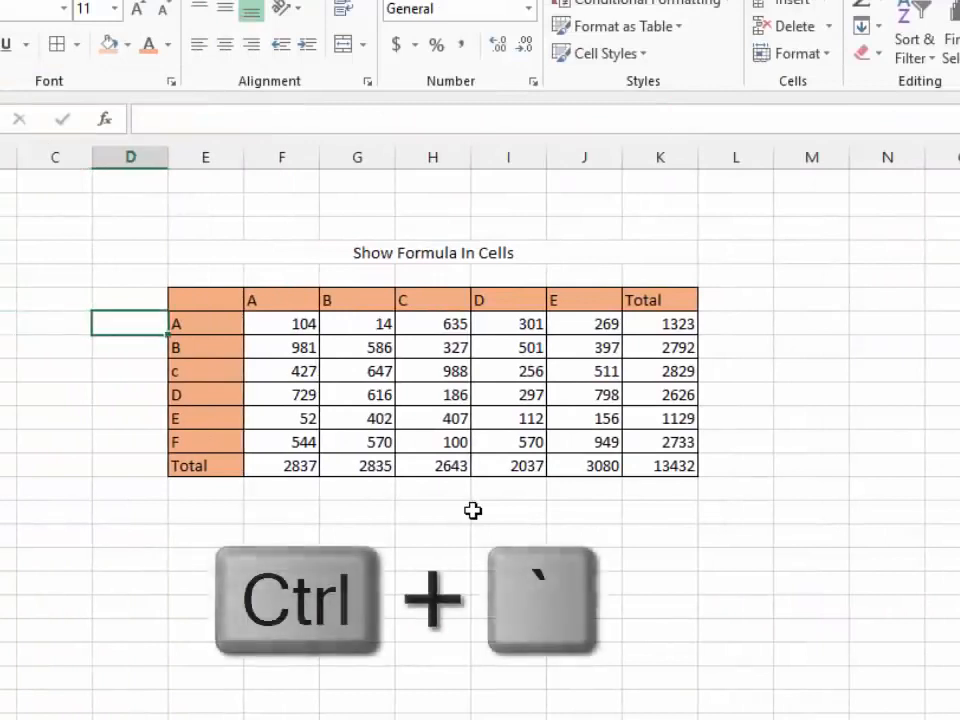
{"action": "key", "text": "ctrl+grave"}
{"action": "key", "text": "Right"}
{"action": "key", "text": "Right"}
{"action": "key", "text": "Right"}
{"action": "key", "text": "Right"}
{"action": "key", "text": "Right"}
{"action": "key", "text": "Right"}
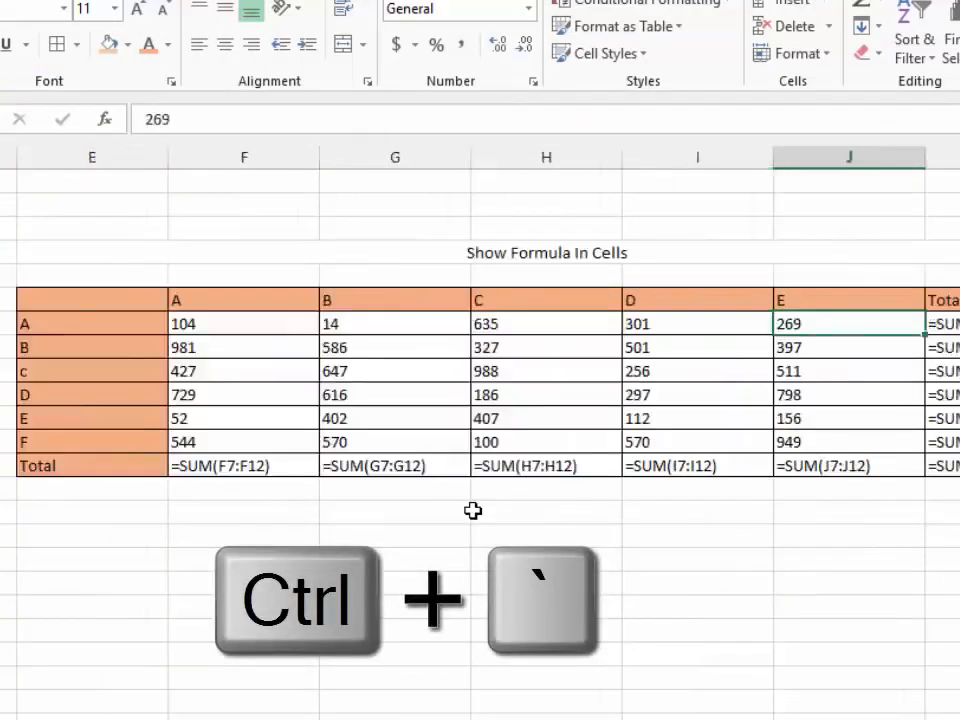
{"action": "key", "text": "Left"}
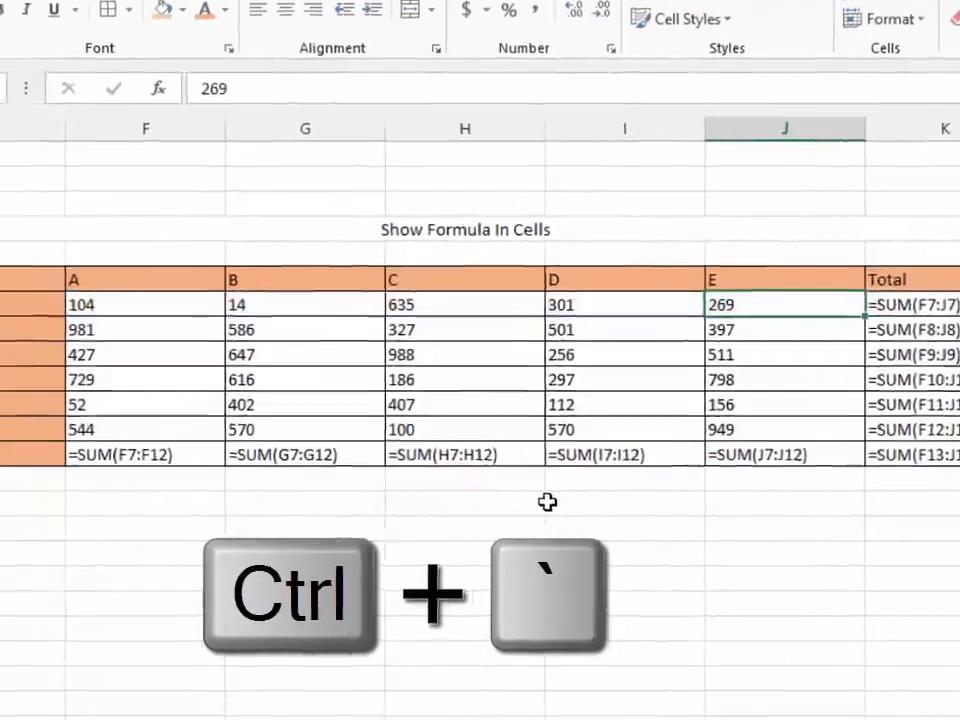
{"action": "key", "text": "ctrl+grave"}
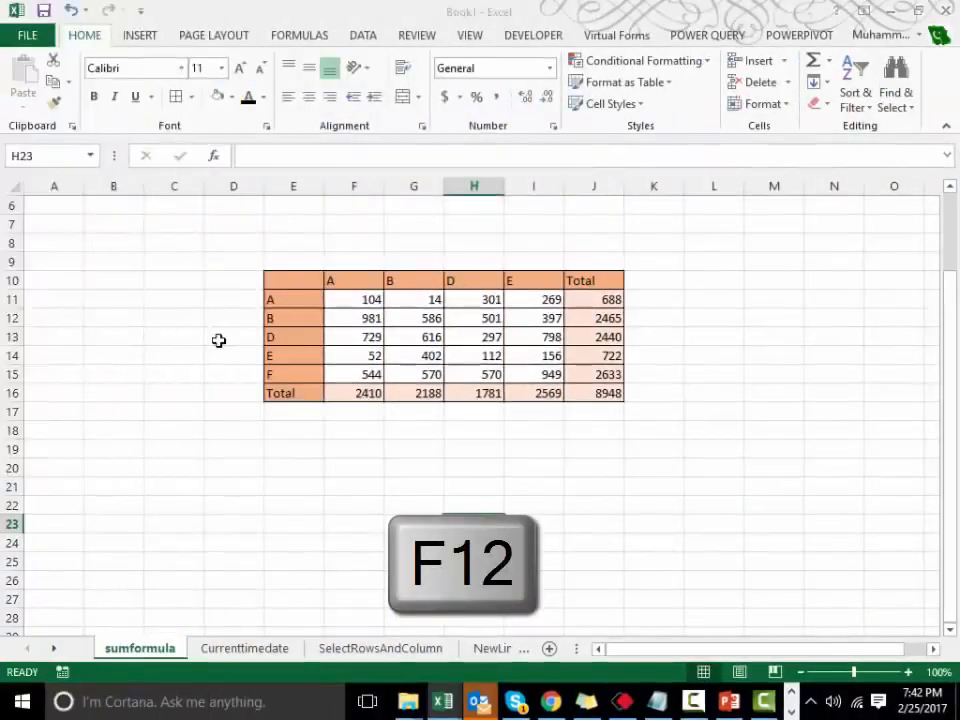
Open the Save As dialog for the workbook
{"action": "key", "text": "F12"}
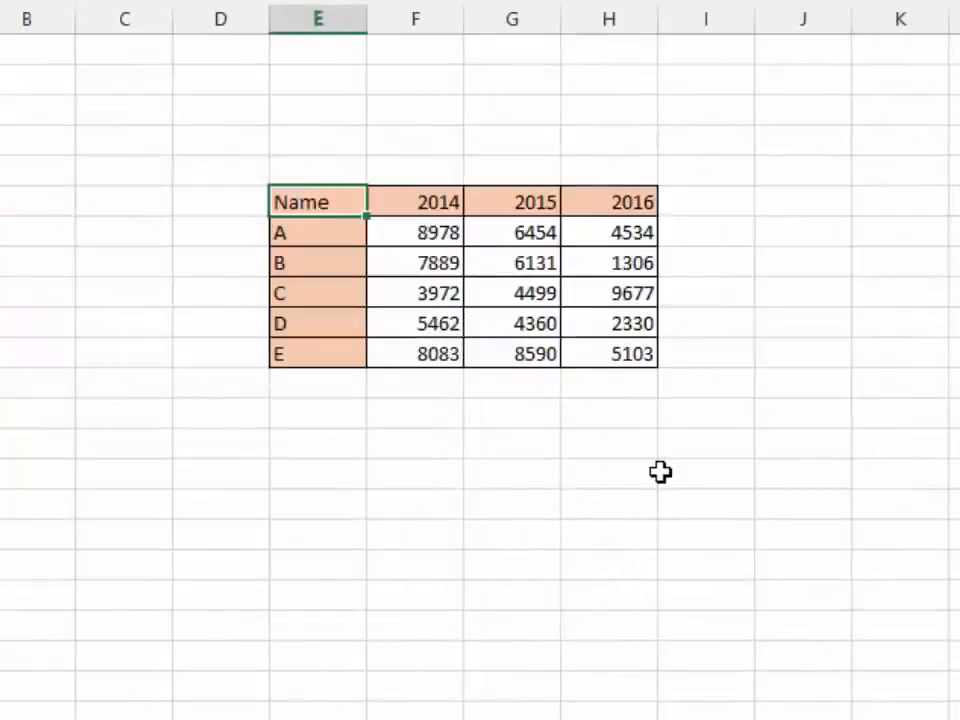
Create a chart on its own sheet from the whole table of names with the 2014, 2015 and 2016 columns
{"action": "key", "text": "ctrl+shift+Right"}
{"action": "key", "text": "ctrl+shift+Down"}
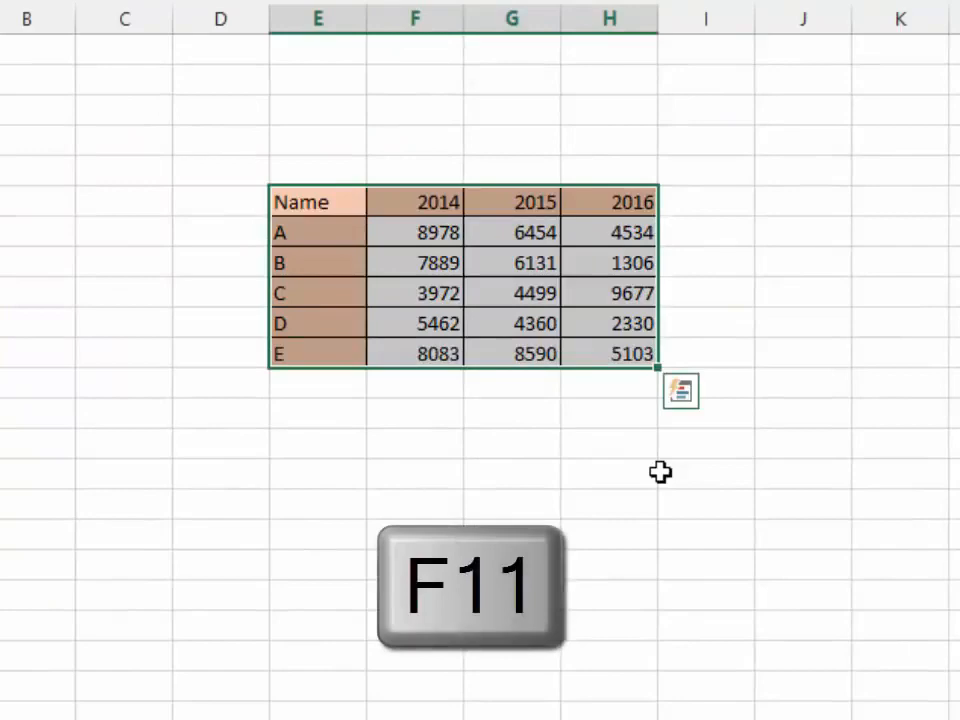
{"action": "key", "text": "F11"}
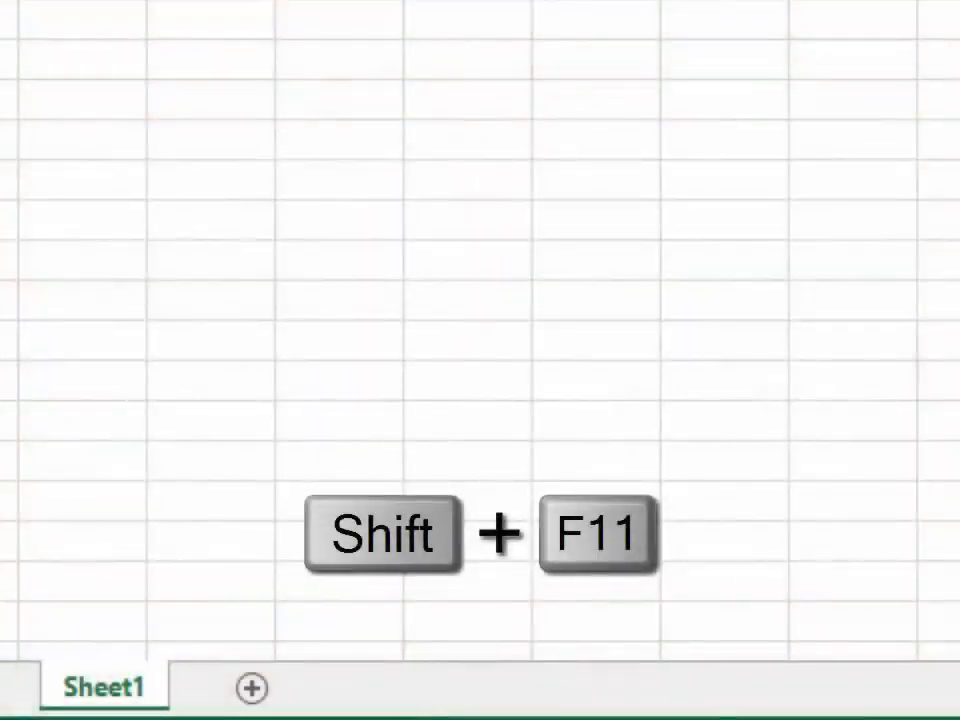
Insert six new worksheets, Sheet2 to Sheet7, in front of Sheet1
{"action": "key", "text": "shift+F11"}
{"action": "key", "text": "shift+F11"}
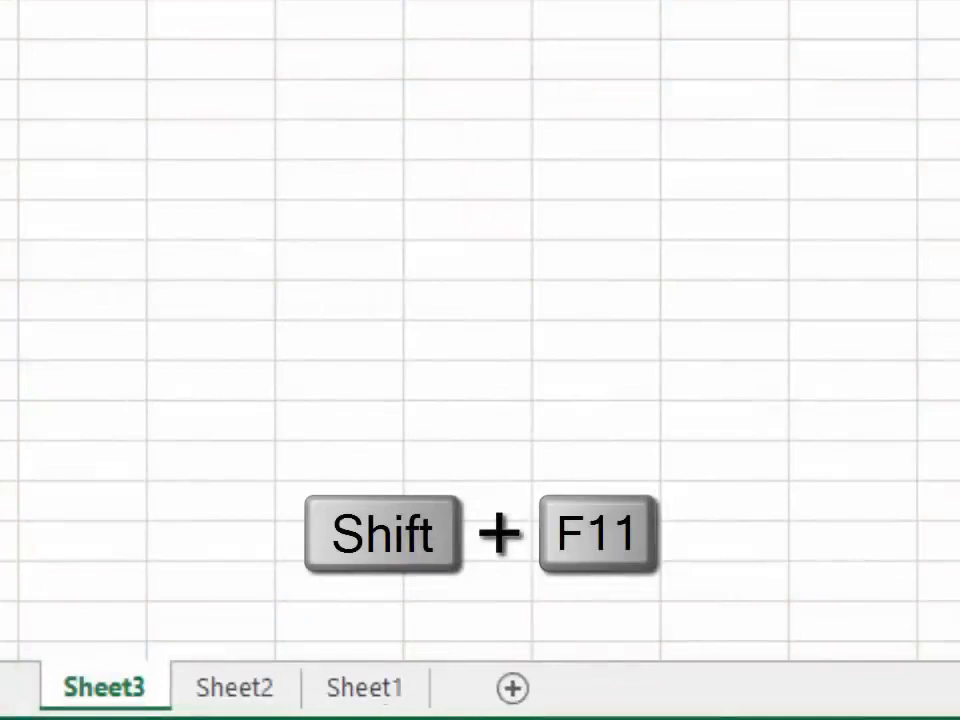
{"action": "key", "text": "shift+F11"}
{"action": "key", "text": "shift+F11"}
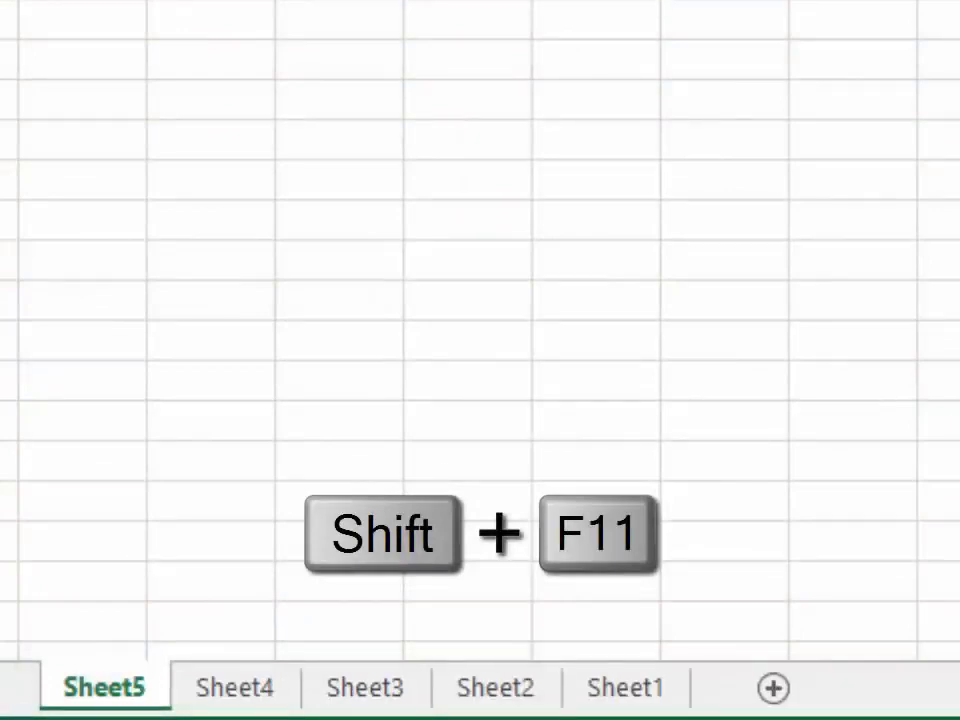
{"action": "key", "text": "shift+F11"}
{"action": "key", "text": "shift+F11"}
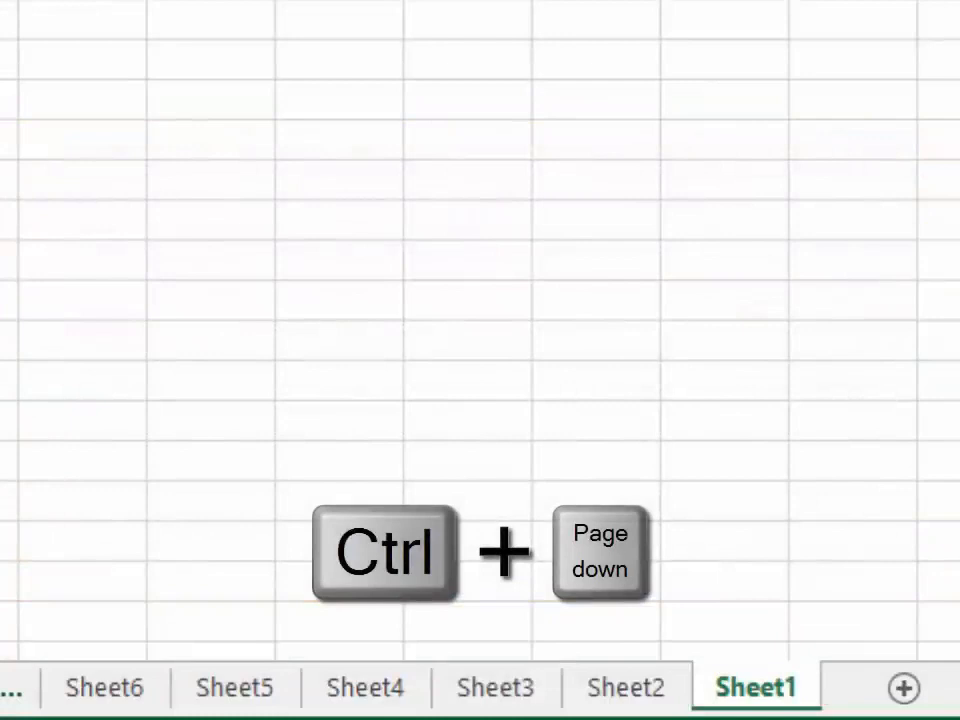
Switch through the worksheets one by one from Sheet1 to Sheet7
{"action": "key", "text": "ctrl+Page_Down"}
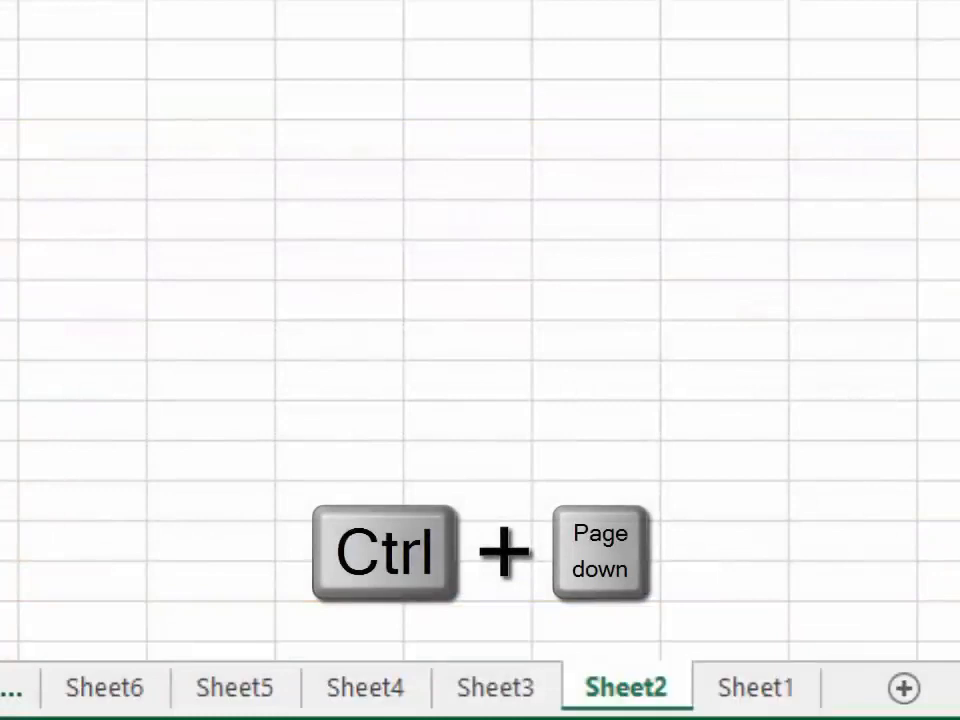
{"action": "key", "text": "ctrl+Page_Down"}
{"action": "key", "text": "ctrl+Page_Down"}
{"action": "key", "text": "ctrl+Page_Down"}
{"action": "key", "text": "ctrl+Page_Down"}
{"action": "key", "text": "ctrl+Page_Down"}
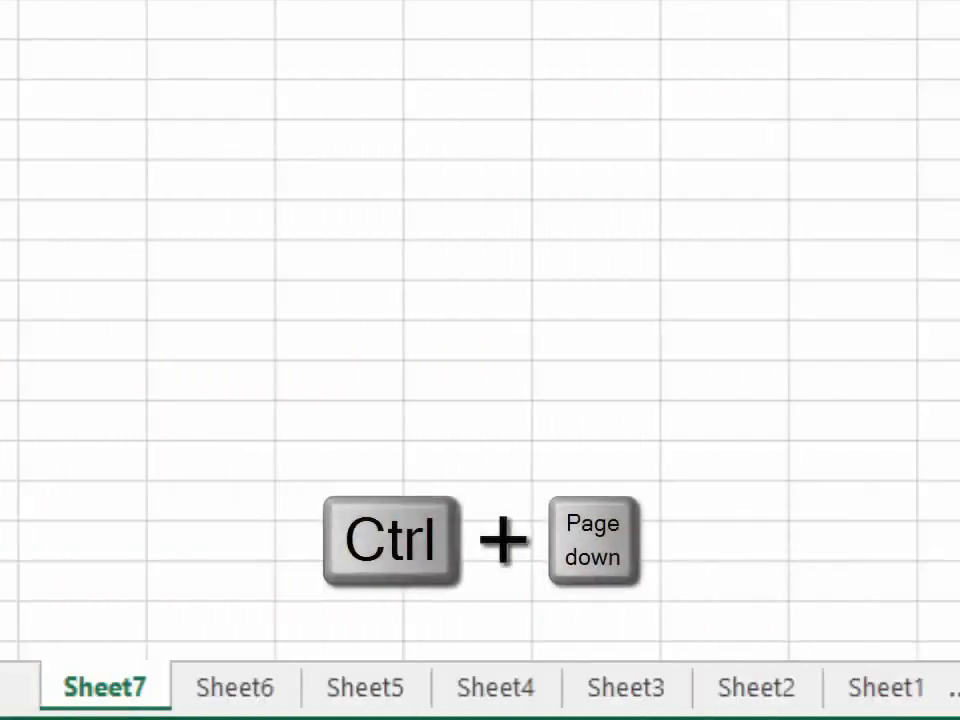
Switch back through the worksheets one by one, from Sheet7 towards Sheet1
{"action": "key", "text": "ctrl+Page_Down"}
{"action": "key", "text": "ctrl+Page_Down"}
{"action": "key", "text": "ctrl+Page_Down"}
{"action": "key", "text": "ctrl+Page_Down"}
{"action": "key", "text": "ctrl+Page_Down"}
{"action": "key", "text": "ctrl+Page_Down"}
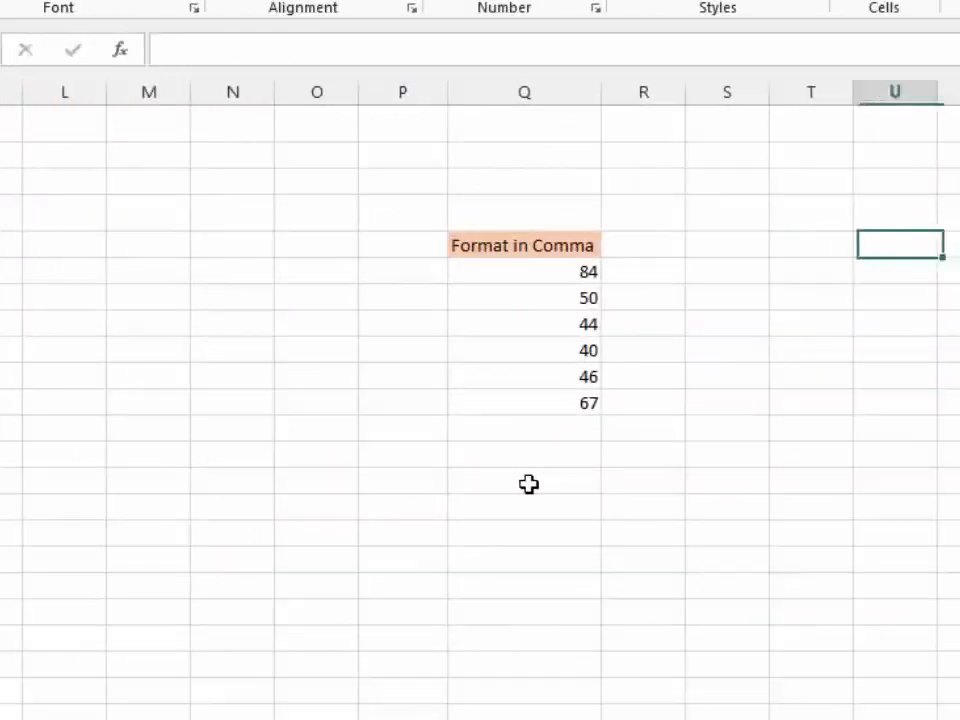
Apply the comma number format with two decimals to all the numbers under "Format in Comma" in column Q
{"action": "key", "text": "Left"}
{"action": "key", "text": "Left"}
{"action": "key", "text": "Left"}
{"action": "key", "text": "Left"}
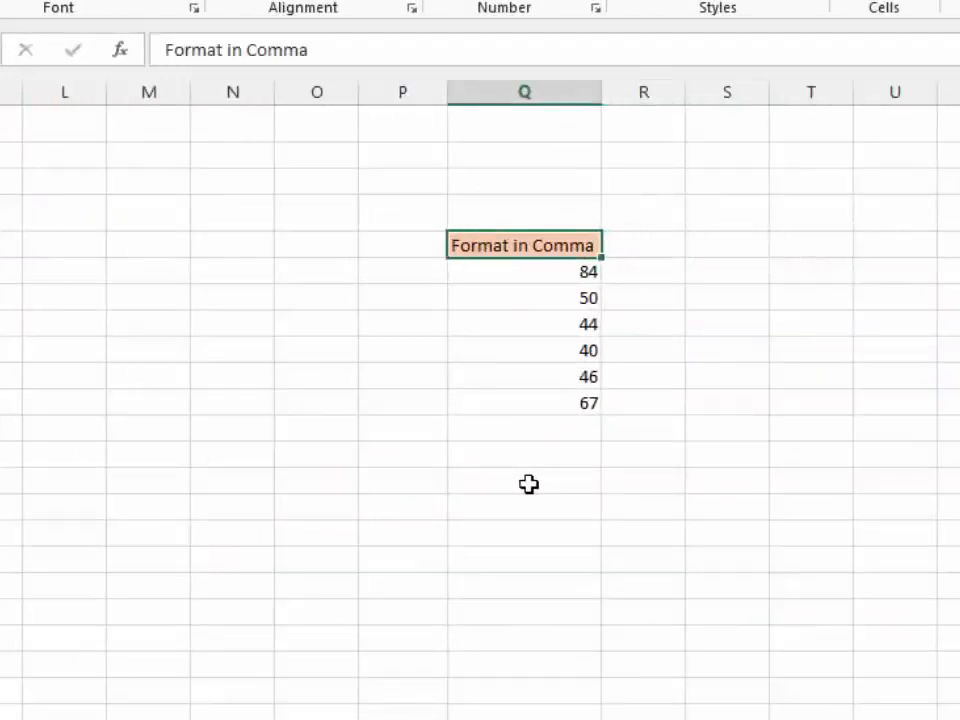
{"action": "key", "text": "Down"}
{"action": "key", "text": "ctrl+shift+Down"}
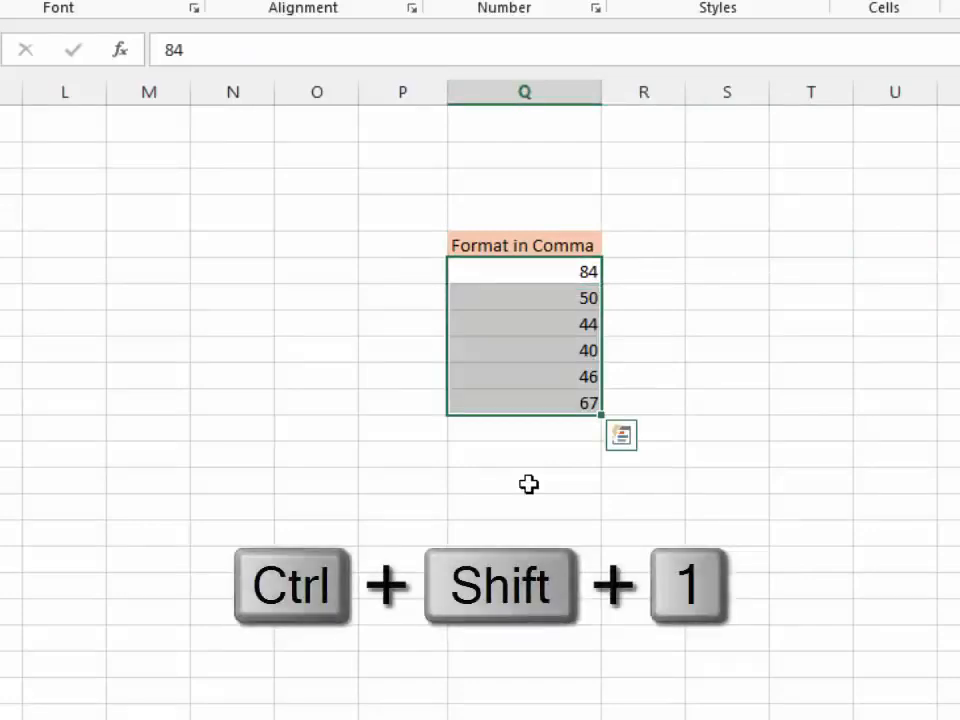
{"action": "key", "text": "ctrl+shift+1"}
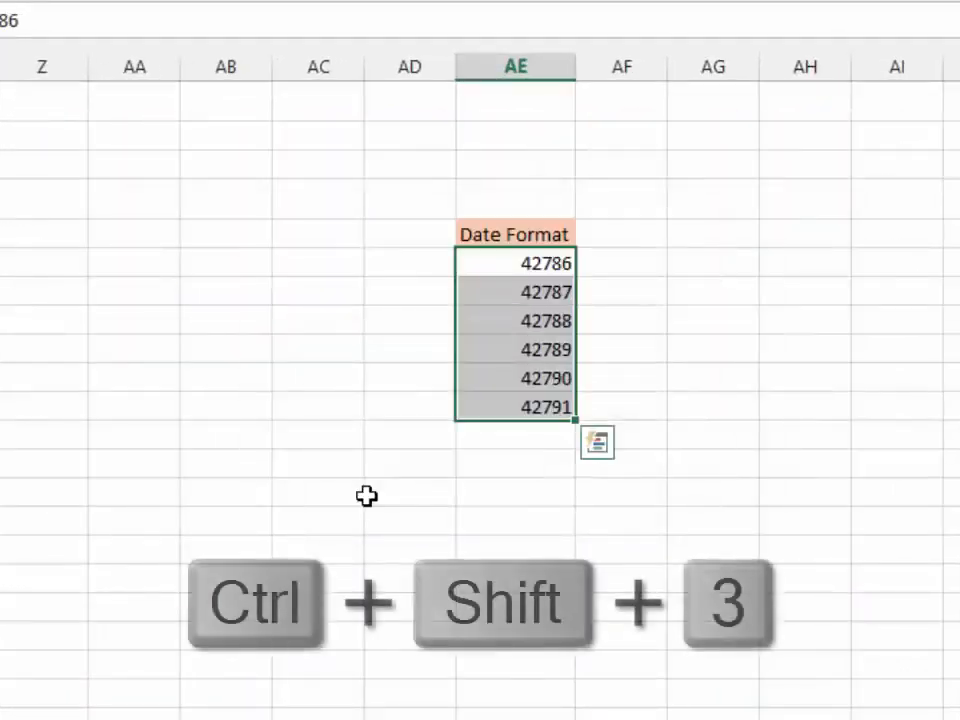
Apply the day-month-year date format, as in 20-Feb-17, to the selected serial numbers under "Date Format" in column AE
{"action": "key", "text": "ctrl+shift+3"}
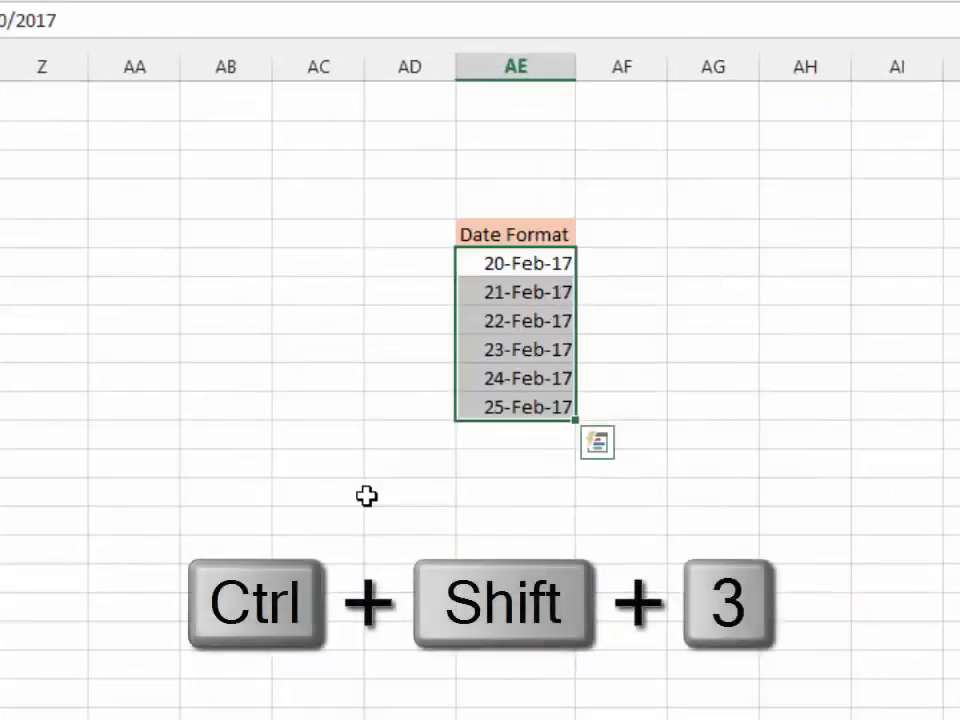
{"action": "key", "text": "Up"}
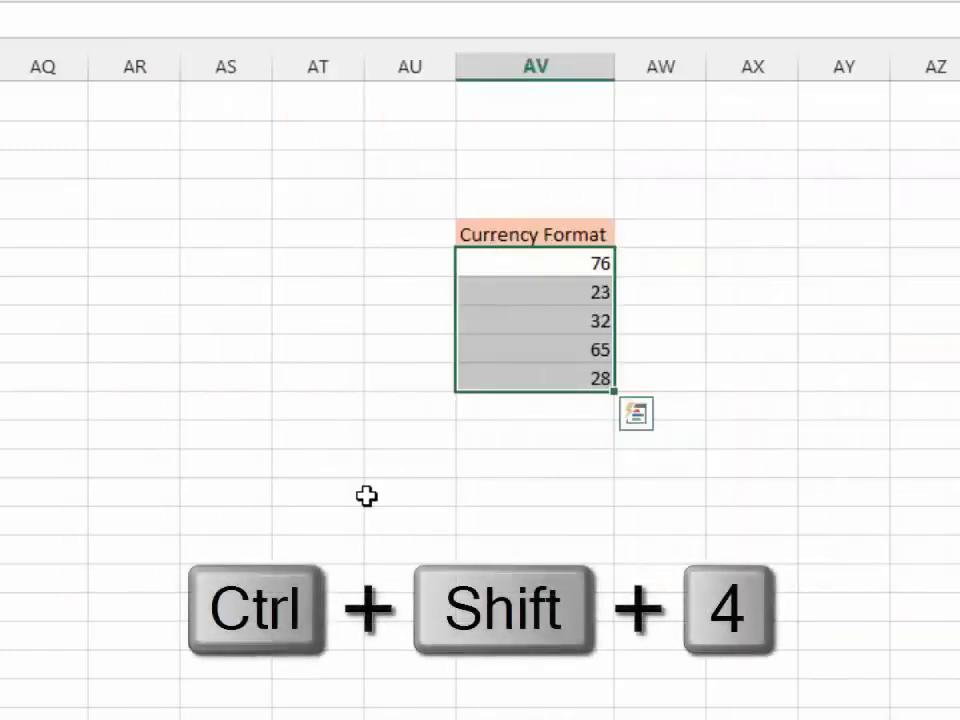
Apply the currency format to the selected numbers under "Currency Format" in column AV
{"action": "key", "text": "ctrl+shift+4"}
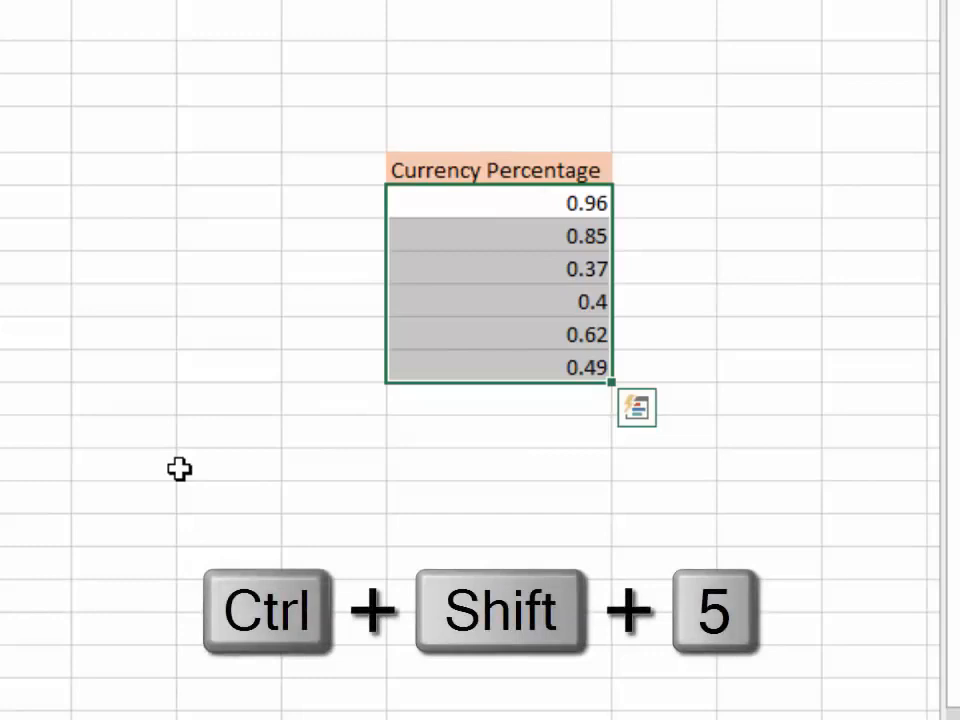
Format the selected decimals under "Currency Percentage" in column BJ as percentages, and return to the first cell of the sheet
{"action": "key", "text": "ctrl+shift+5"}
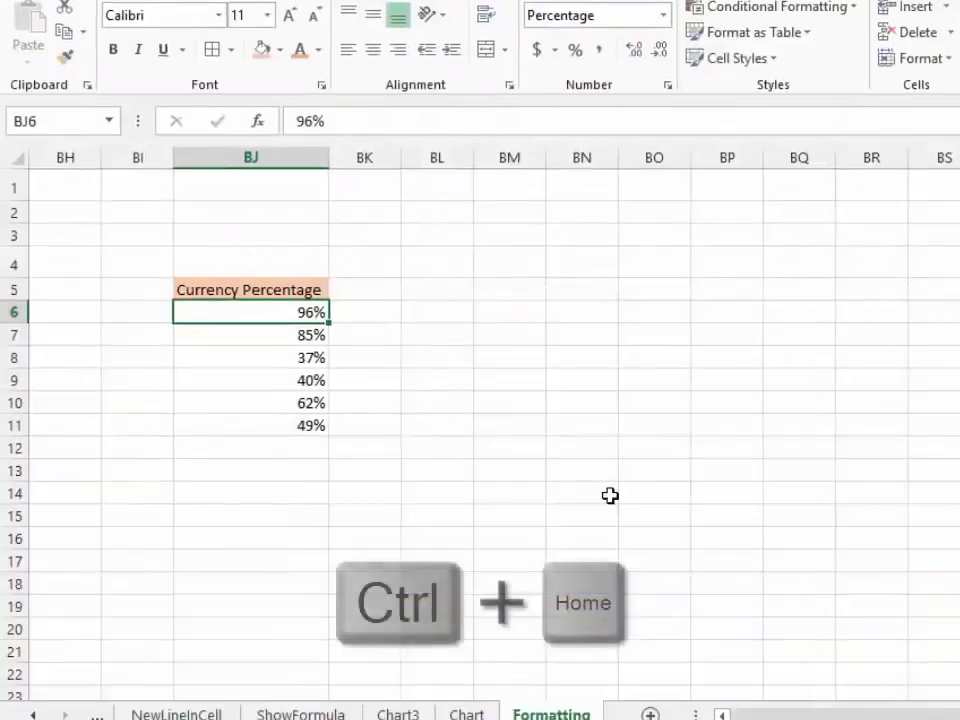
{"action": "key", "text": "ctrl+Home"}
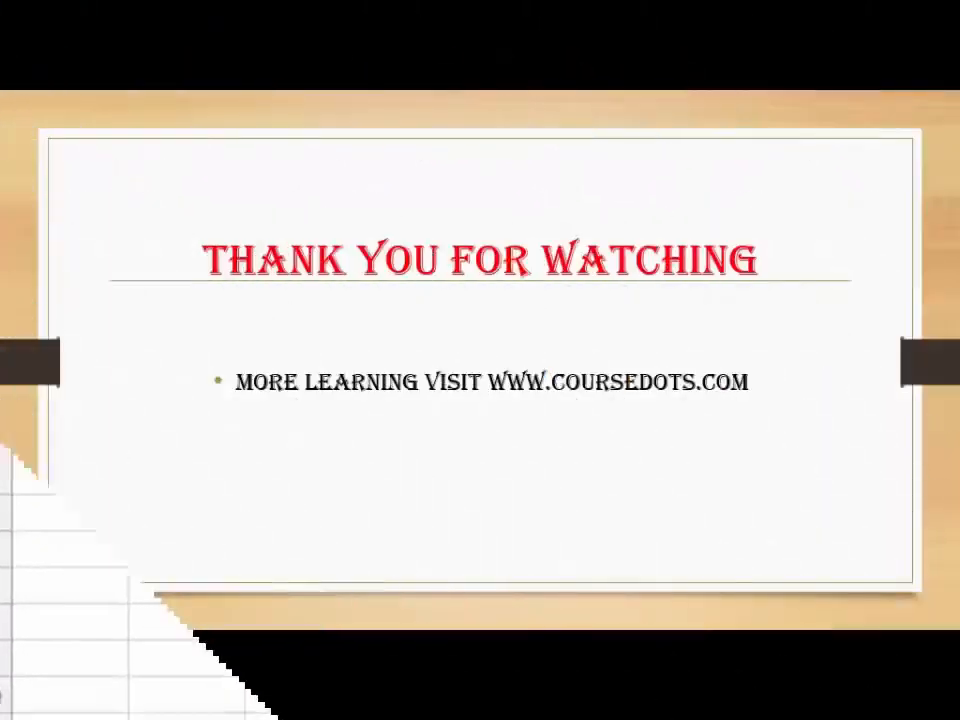